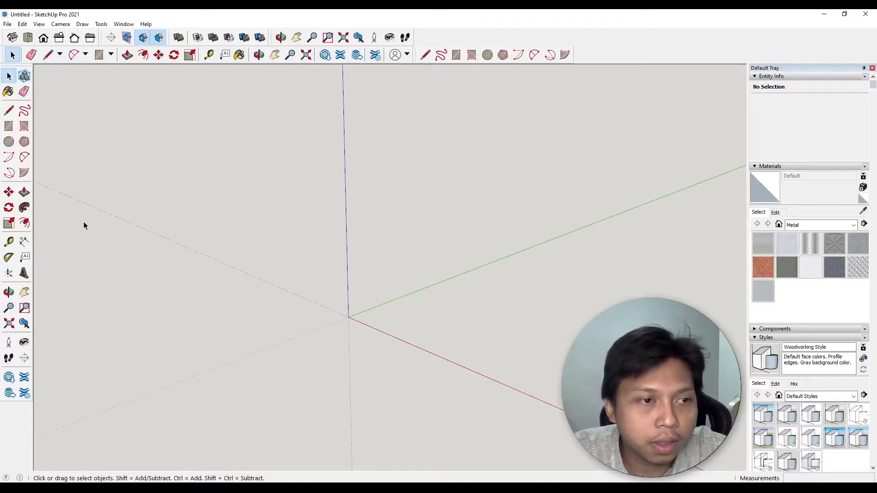
Step: Draw a square about 1049 mm per side from the origin and Push/Pull it up about 497 mm into a box
{"action": "left_click", "coordinate": [7, 129]}
{"action": "left_click", "coordinate": [349, 317]}
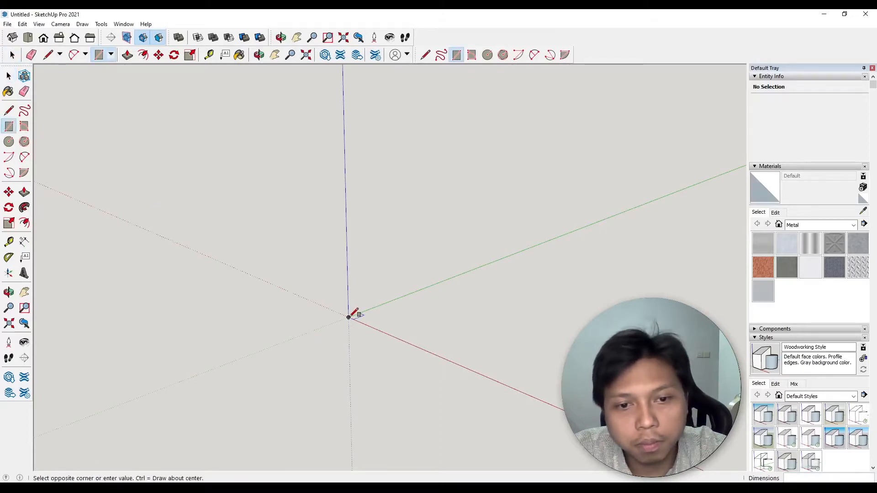
{"action": "left_click", "coordinate": [496, 317]}
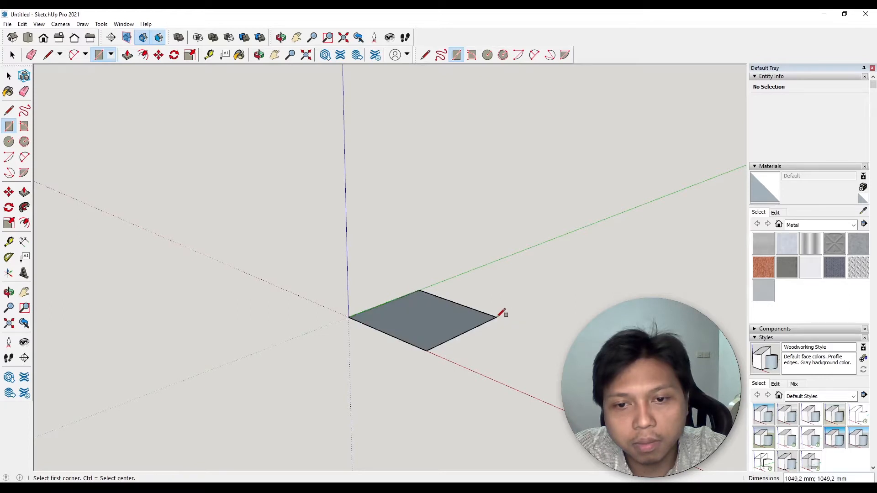
{"action": "key", "text": "p"}
{"action": "left_click", "coordinate": [420, 324]}
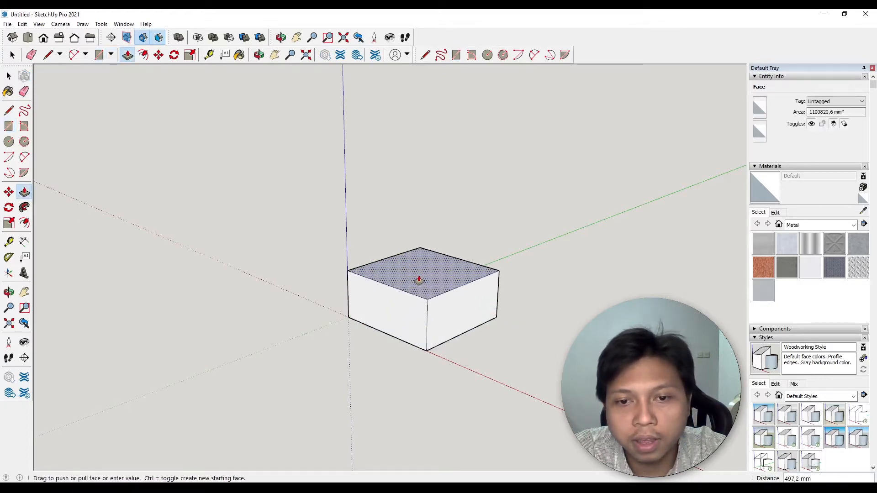
{"action": "left_click", "coordinate": [419, 280]}
{"action": "left_click", "coordinate": [9, 76]}
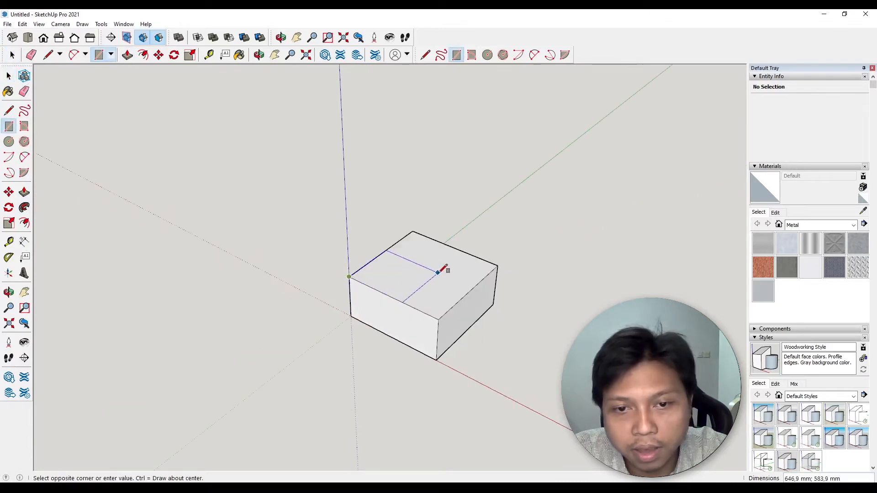
Step: Draw a rectangle about 451 by 329 mm inside the box's top face and push it down to cut an opening
{"action": "left_click", "coordinate": [458, 270]}
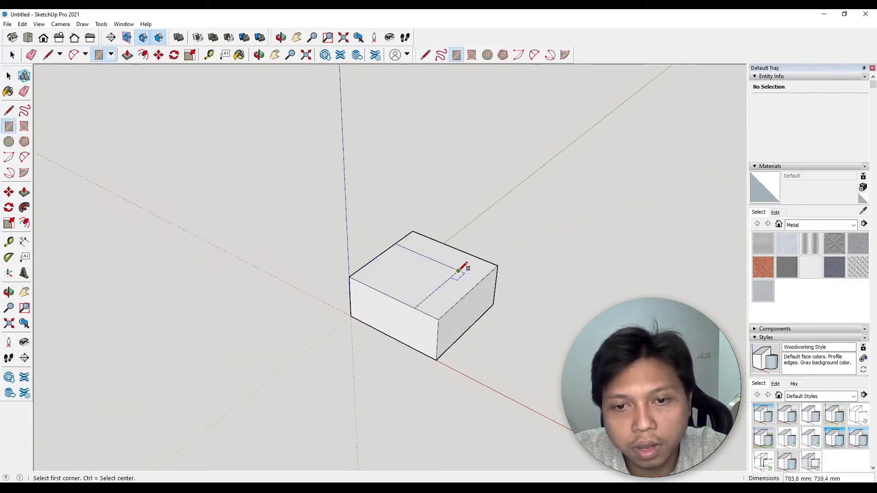
{"action": "left_click", "coordinate": [457, 271]}
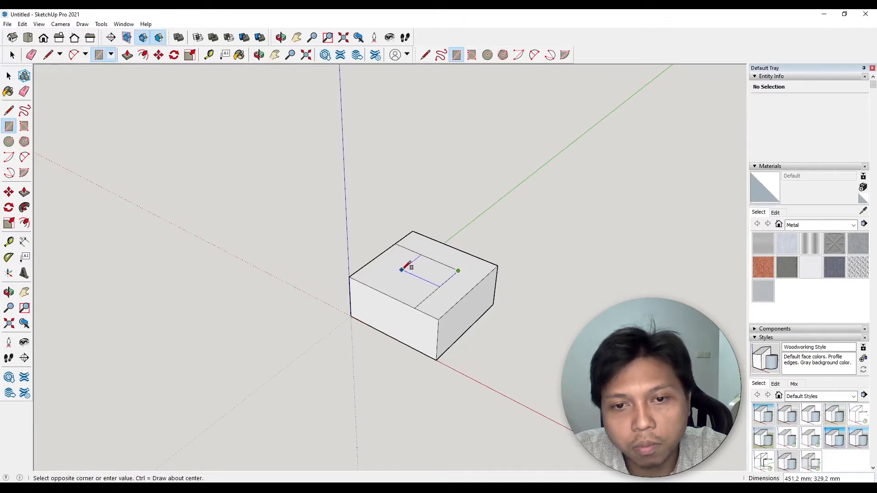
{"action": "key", "text": "space"}
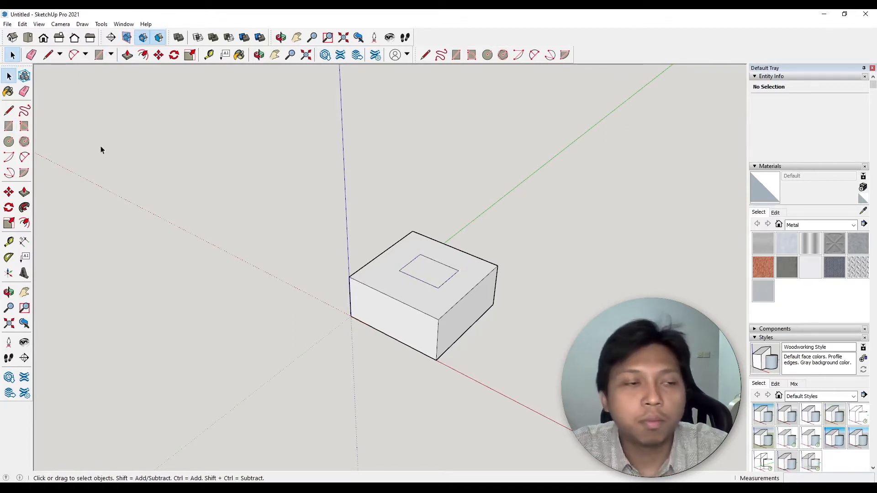
{"action": "left_click", "coordinate": [24, 191]}
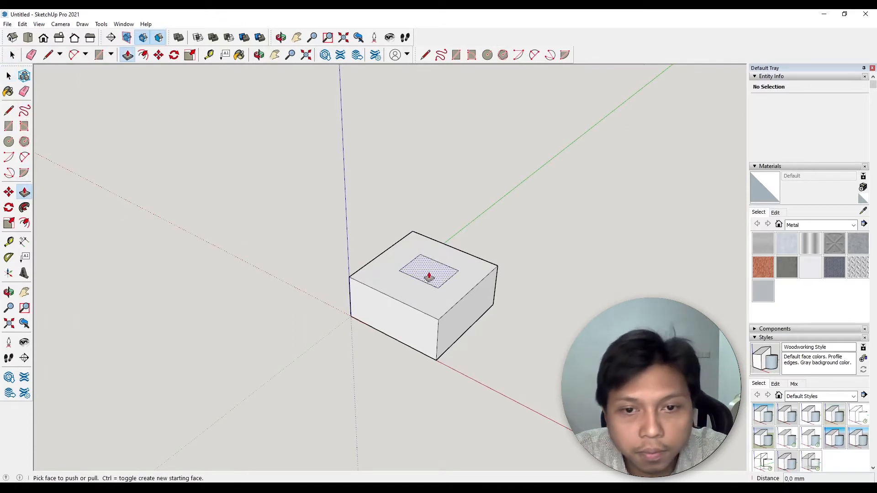
{"action": "left_click_drag", "start_coordinate": [430, 277], "coordinate": [421, 307]}
Step: Draw a rectangular strip along the top face's rear edge and push it down to cut a step into the box
{"action": "middle_click_drag", "start_coordinate": [421, 307], "coordinate": [287, 300]}
{"action": "middle_click_drag", "start_coordinate": [454, 288], "coordinate": [475, 257]}
{"action": "scroll", "coordinate": [475, 270], "scroll_direction": "up", "scroll_amount": 5}
{"action": "key", "text": "r"}
{"action": "left_click", "coordinate": [376, 173]}
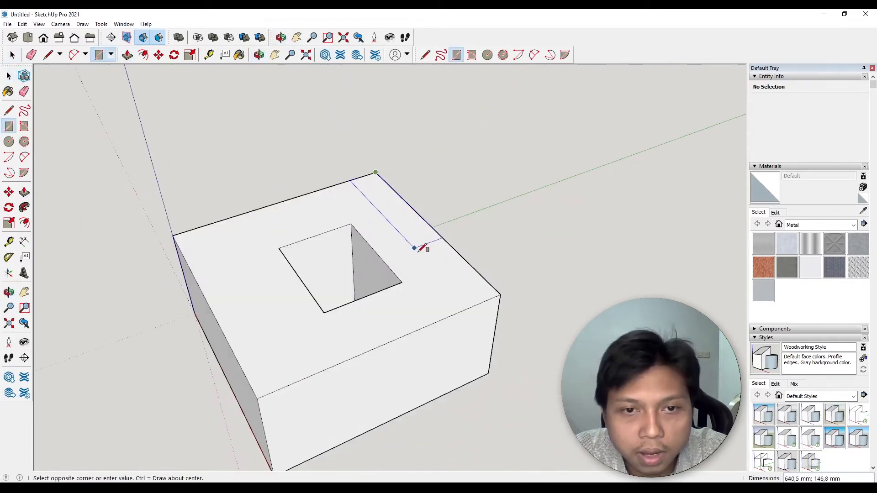
{"action": "left_click", "coordinate": [470, 307]}
{"action": "key", "text": "p"}
{"action": "left_click_drag", "start_coordinate": [450, 257], "coordinate": [489, 284]}
{"action": "middle_click_drag", "start_coordinate": [489, 284], "coordinate": [511, 279]}
{"action": "key", "text": "space"}
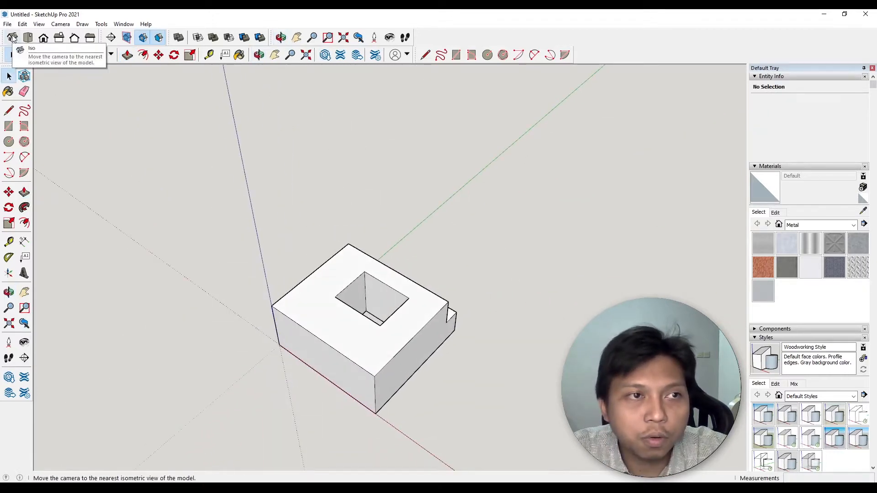
Step: Review the list of available toolbars and check which ones are enabled
{"action": "left_click", "coordinate": [98, 26]}
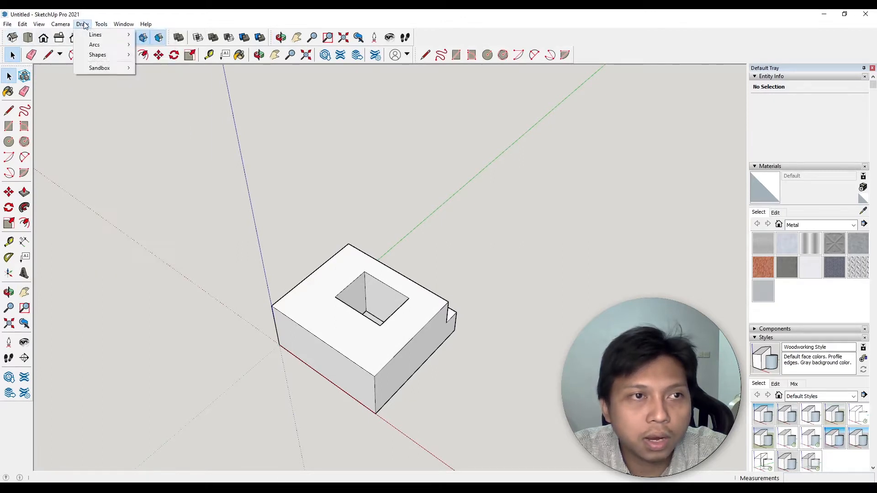
{"action": "mouse_move", "coordinate": [41, 25]}
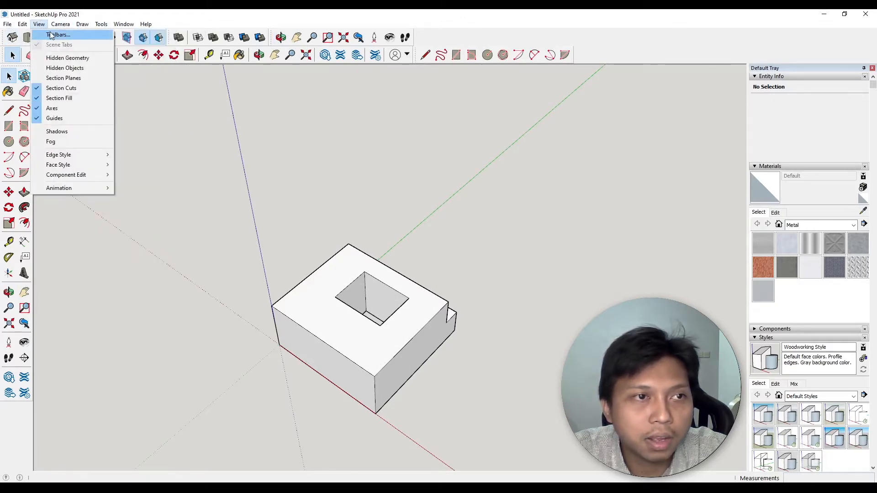
{"action": "left_click", "coordinate": [55, 35]}
{"action": "scroll", "coordinate": [380, 245], "scroll_direction": "down", "scroll_amount": 3}
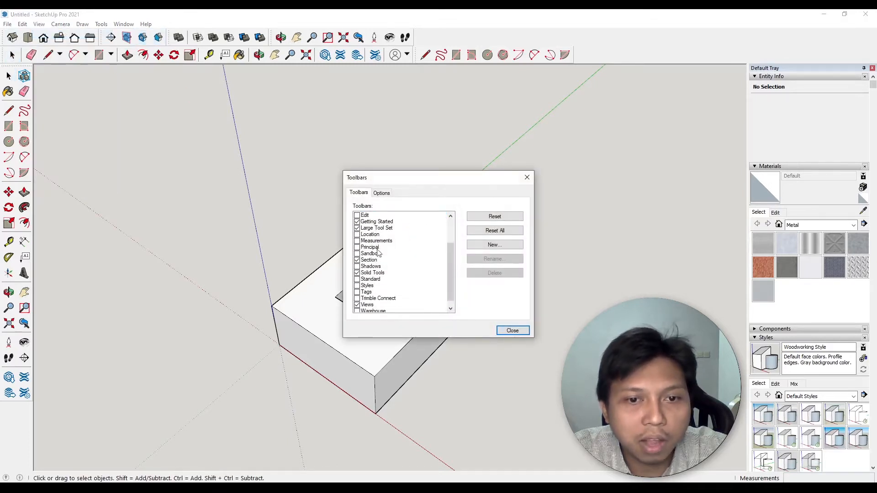
{"action": "scroll", "coordinate": [376, 260], "scroll_direction": "up", "scroll_amount": 3}
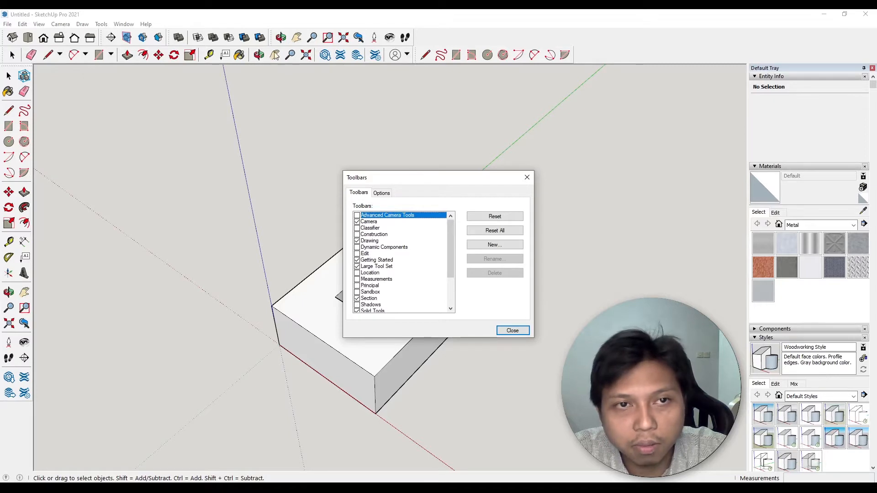
{"action": "scroll", "coordinate": [402, 249], "scroll_direction": "down", "scroll_amount": 3}
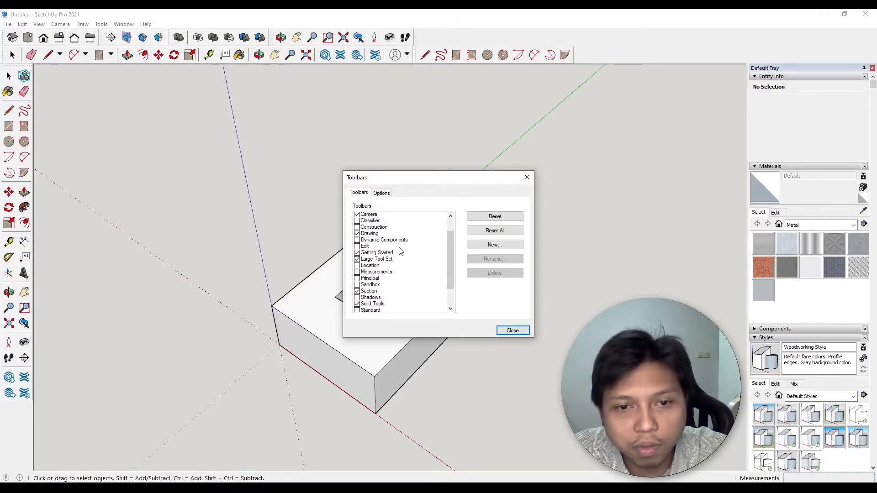
{"action": "scroll", "coordinate": [377, 260], "scroll_direction": "up", "scroll_amount": 3}
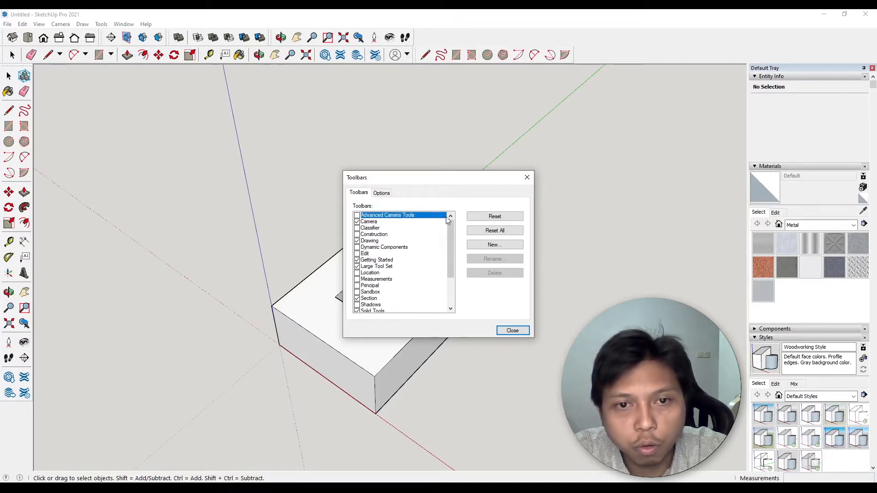
{"action": "scroll", "coordinate": [398, 250], "scroll_direction": "down", "scroll_amount": 3}
{"action": "scroll", "coordinate": [363, 262], "scroll_direction": "up", "scroll_amount": 3}
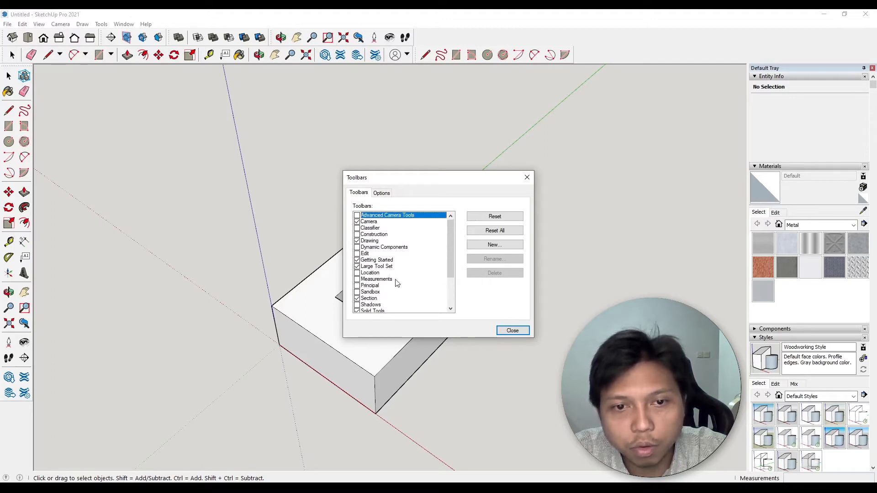
{"action": "left_click", "coordinate": [517, 333]}
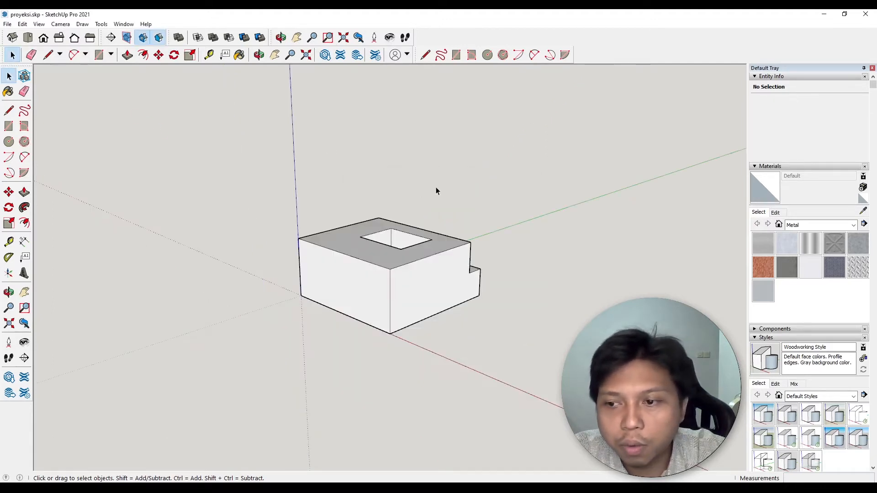
Step: Set the camera to Parallel Projection for the stepped block model
{"action": "middle_click_drag", "start_coordinate": [446, 180], "coordinate": [453, 208]}
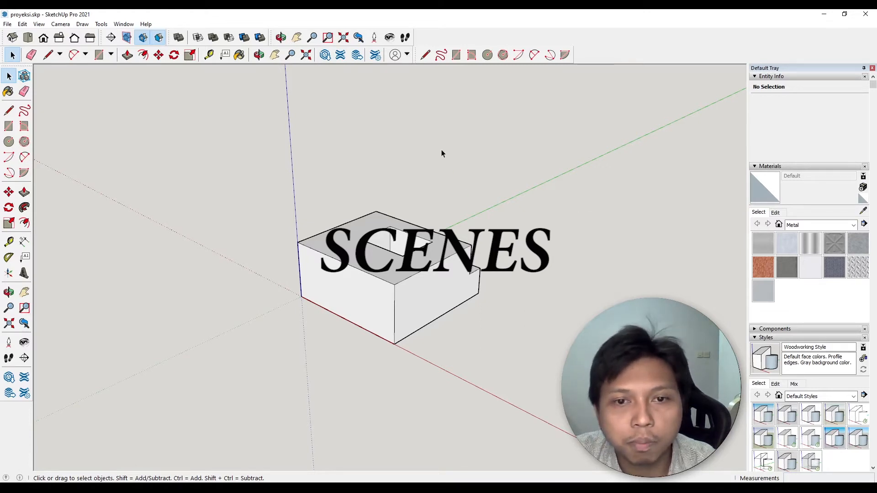
{"action": "left_click", "coordinate": [44, 38]}
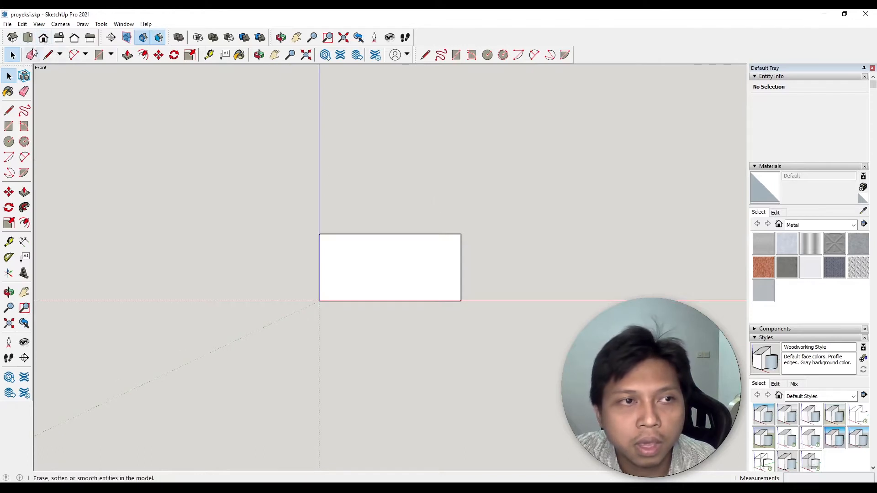
{"action": "left_click", "coordinate": [12, 37]}
{"action": "middle_click_drag", "start_coordinate": [450, 182], "coordinate": [466, 194]}
{"action": "key", "text": "space"}
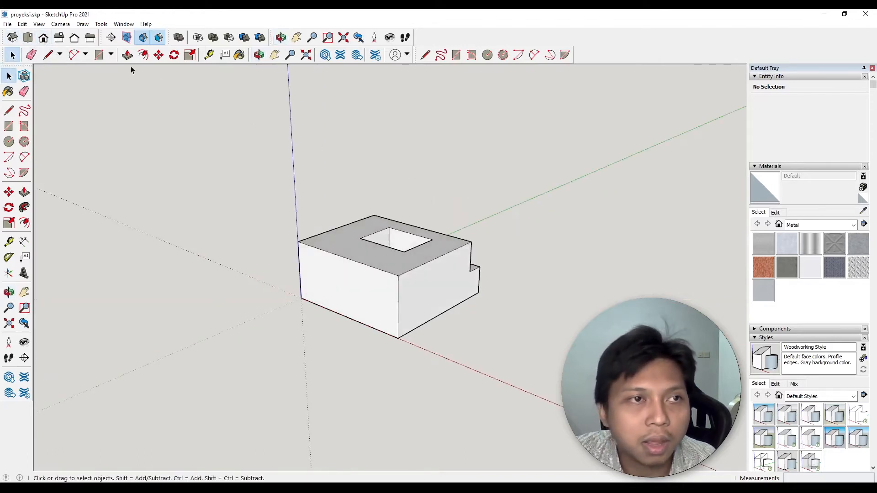
{"action": "left_click", "coordinate": [60, 25]}
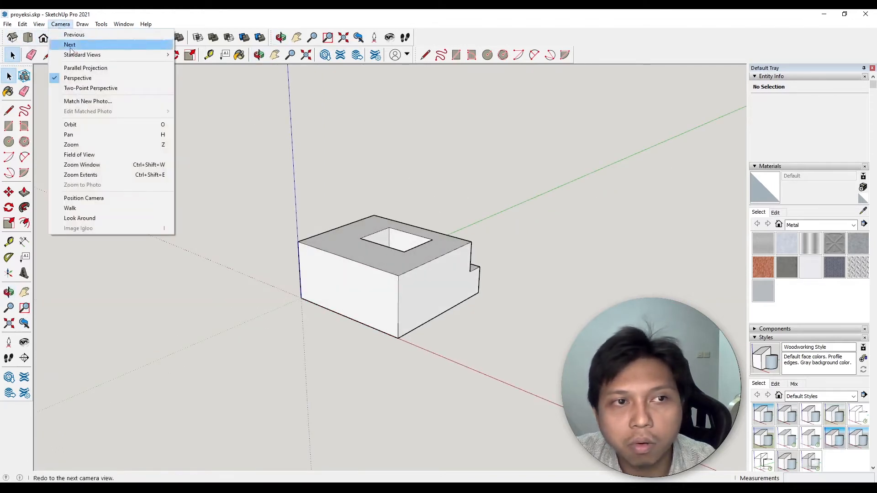
{"action": "left_click", "coordinate": [86, 69]}
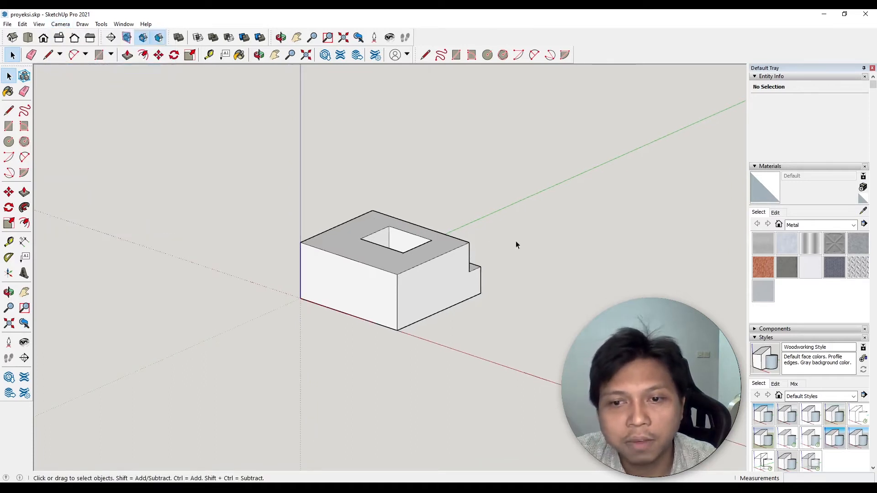
Step: Apply the "Shaded with textures" style from the Default Styles collection to the model
{"action": "scroll", "coordinate": [810, 236], "scroll_direction": "down", "scroll_amount": 2}
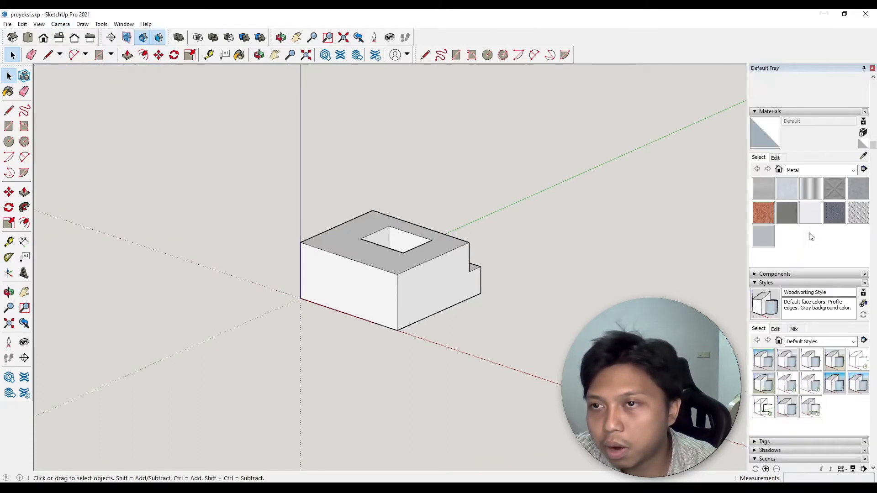
{"action": "scroll", "coordinate": [810, 236], "scroll_direction": "down", "scroll_amount": 2}
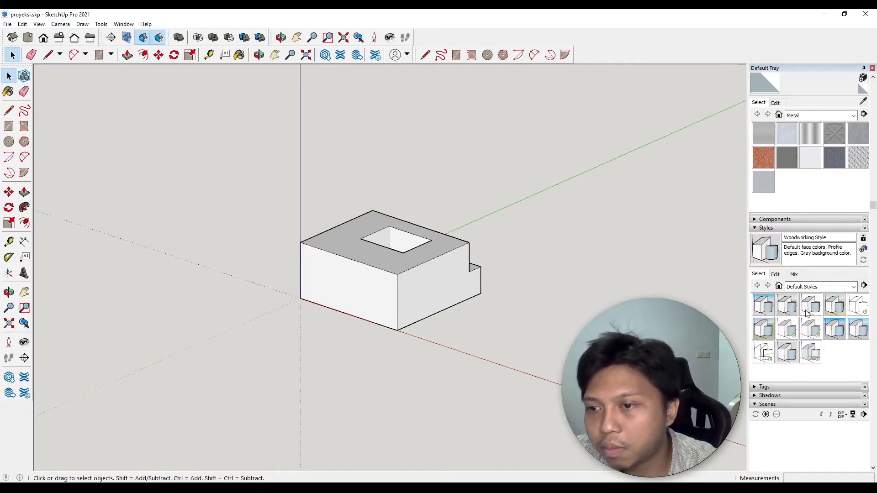
{"action": "left_click", "coordinate": [853, 287]}
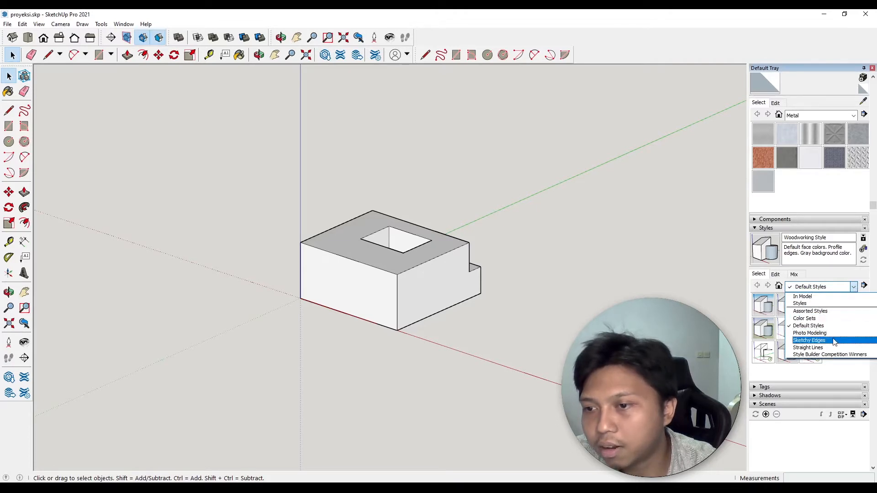
{"action": "left_click", "coordinate": [822, 327]}
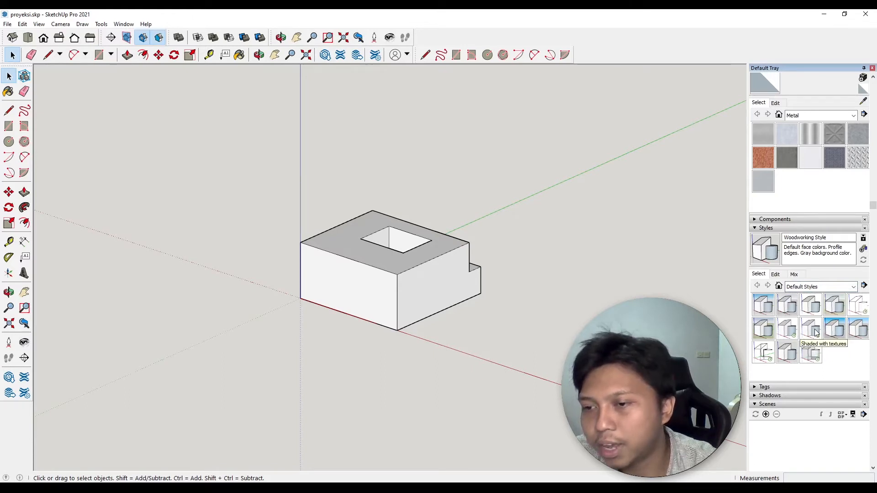
{"action": "left_click", "coordinate": [816, 333]}
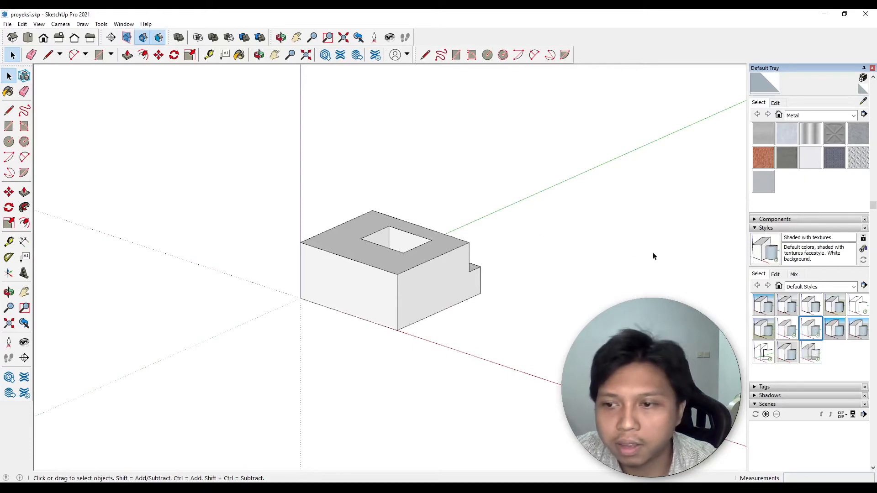
Step: Set the standard isometric view, save it as a new scene and name the scene "ISO"
{"action": "middle_click_drag", "start_coordinate": [486, 216], "coordinate": [528, 269]}
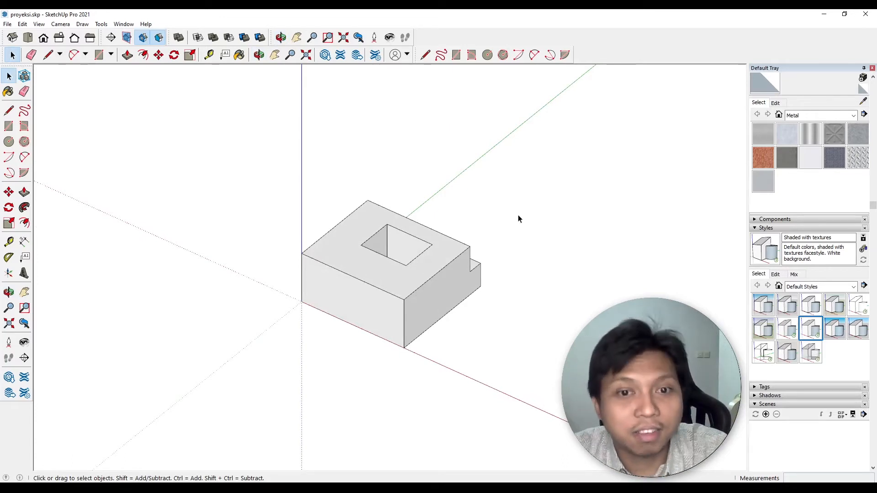
{"action": "mouse_move", "coordinate": [513, 210]}
{"action": "middle_mouse_down"}
{"action": "mouse_move", "coordinate": [482, 235]}
{"action": "mouse_move", "coordinate": [512, 229]}
{"action": "mouse_move", "coordinate": [513, 212]}
{"action": "middle_mouse_up"}
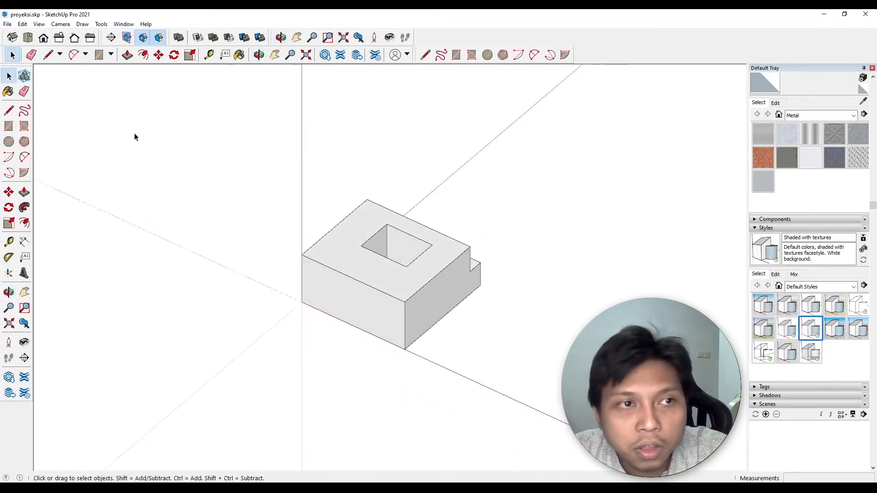
{"action": "left_click", "coordinate": [13, 37]}
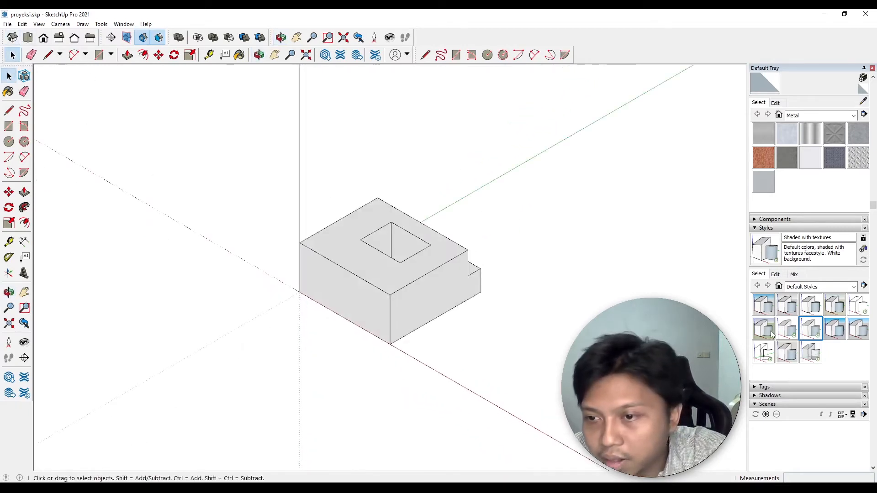
{"action": "left_click", "coordinate": [765, 414]}
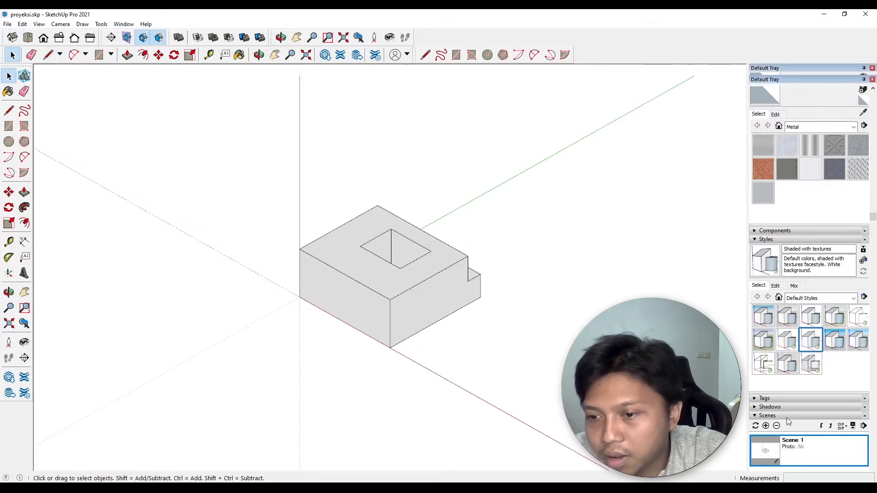
{"action": "right_click", "coordinate": [804, 450]}
{"action": "left_click", "coordinate": [791, 371]}
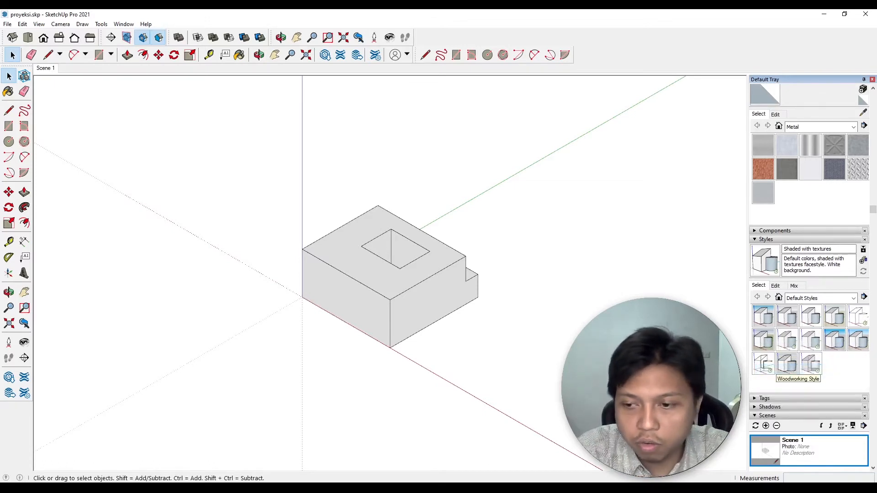
{"action": "type", "text": "ISO"}
{"action": "key", "text": "Return"}
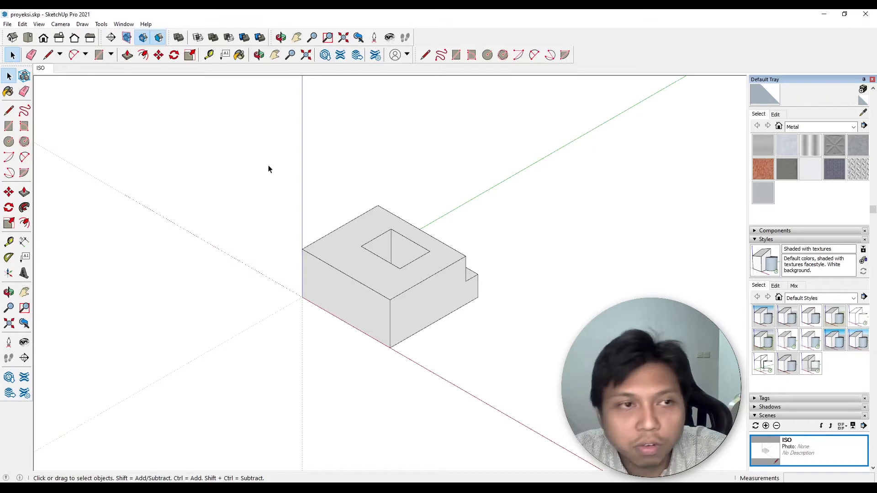
Step: Compare the block's standard front view with orbited 3D views of its opening and step
{"action": "left_click", "coordinate": [43, 38]}
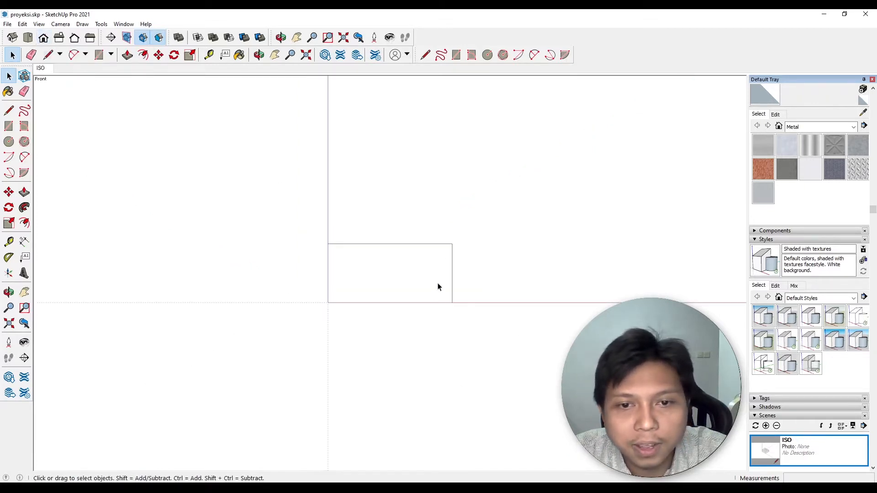
{"action": "middle_click_drag", "start_coordinate": [473, 245], "coordinate": [355, 291]}
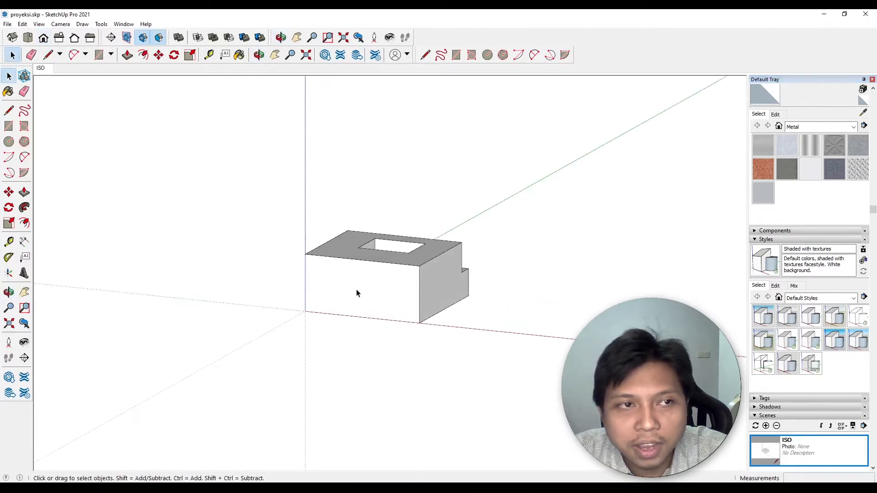
{"action": "left_click", "coordinate": [43, 38]}
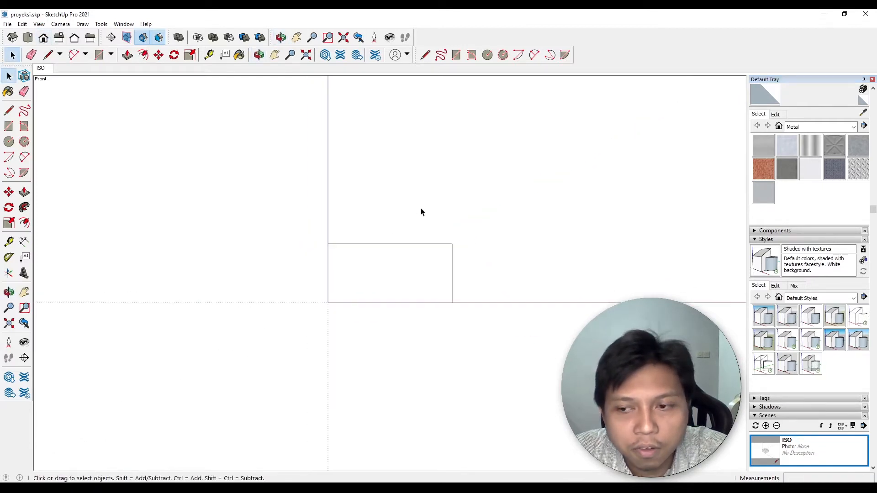
{"action": "middle_click_drag", "start_coordinate": [473, 236], "coordinate": [221, 361]}
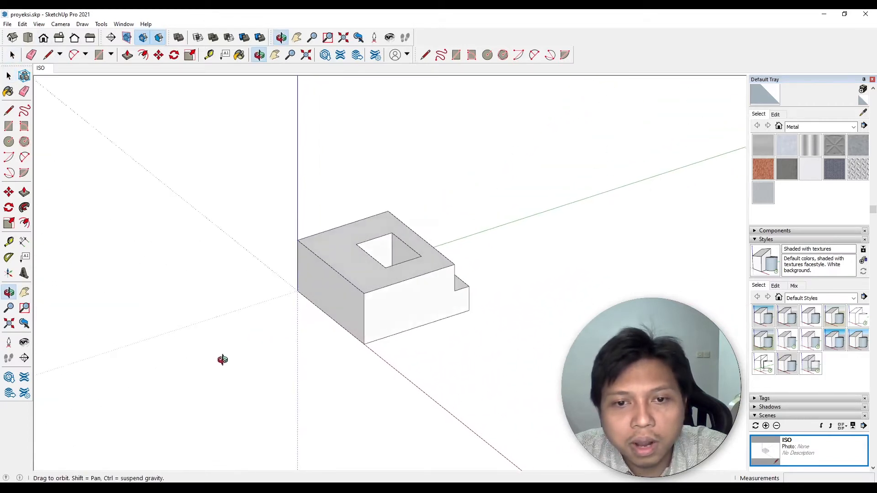
{"action": "middle_click_drag", "start_coordinate": [563, 233], "coordinate": [401, 217]}
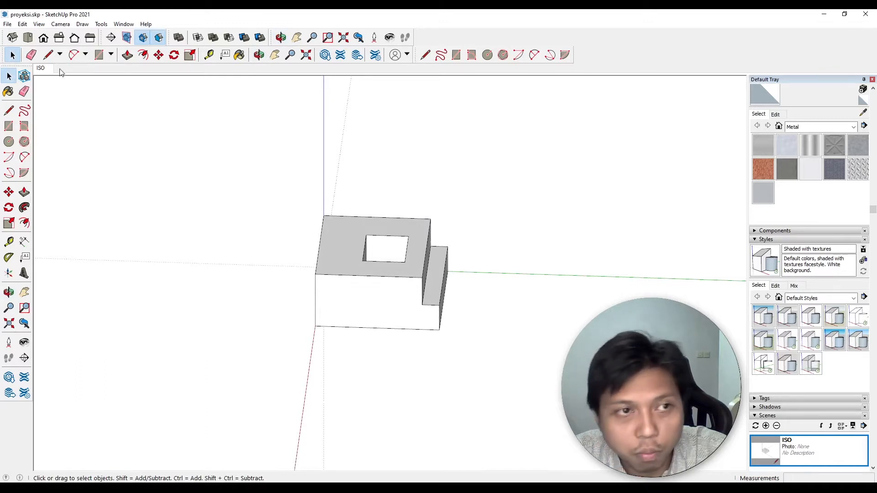
Step: Set the standard front view and enable Back Edges in the style's edge settings
{"action": "left_click", "coordinate": [44, 38]}
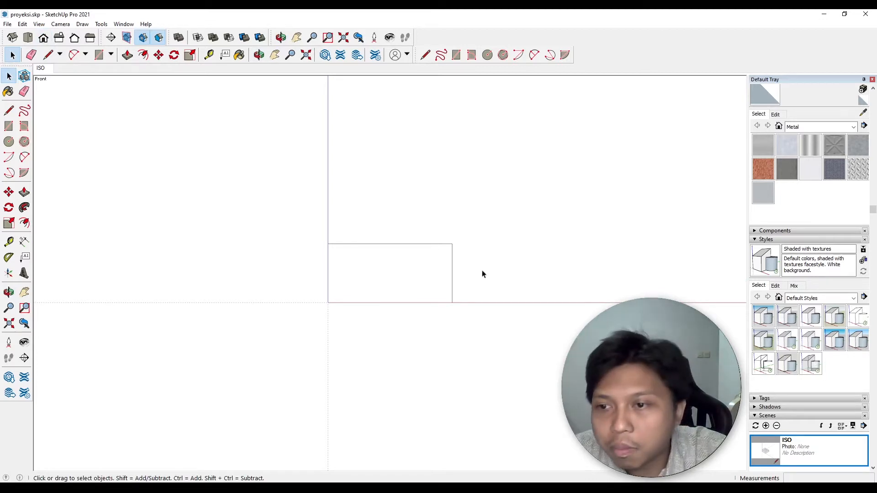
{"action": "left_click", "coordinate": [776, 286]}
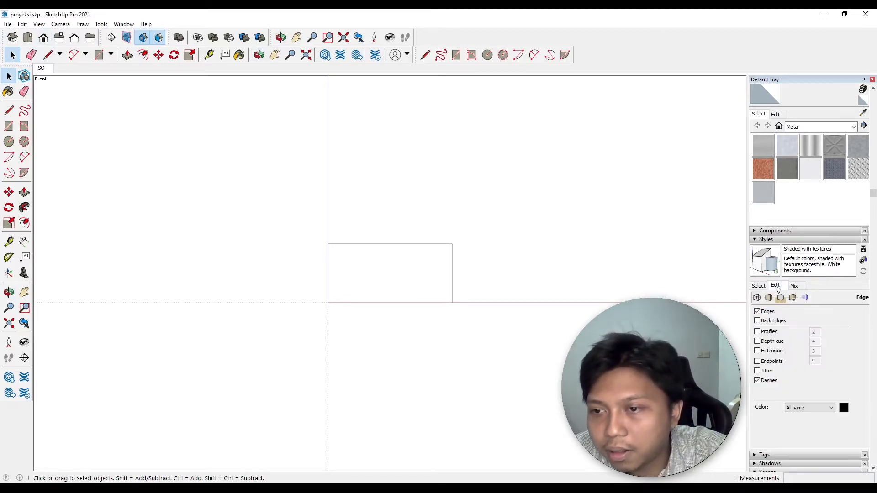
{"action": "left_click", "coordinate": [757, 321]}
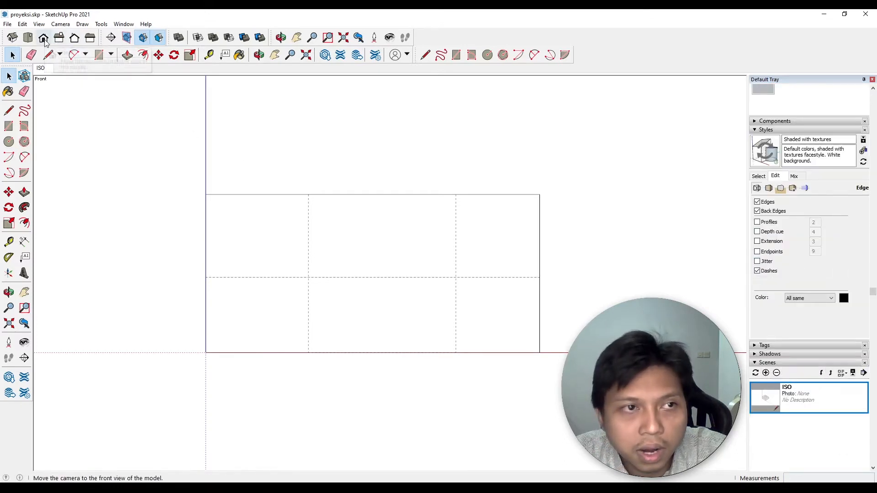
Step: Add a scene of the front view, saving the changed style as a new style, and name the scene "Depan"
{"action": "left_click", "coordinate": [767, 373]}
{"action": "left_click", "coordinate": [446, 290]}
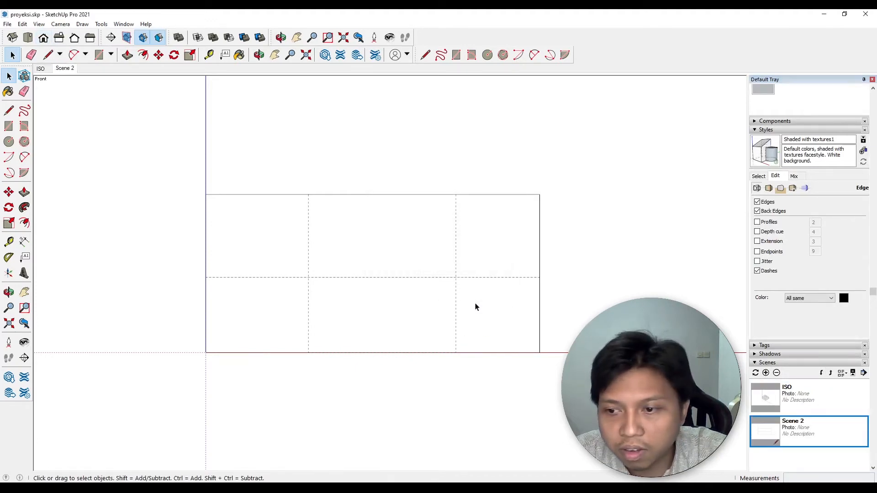
{"action": "right_click", "coordinate": [758, 420]}
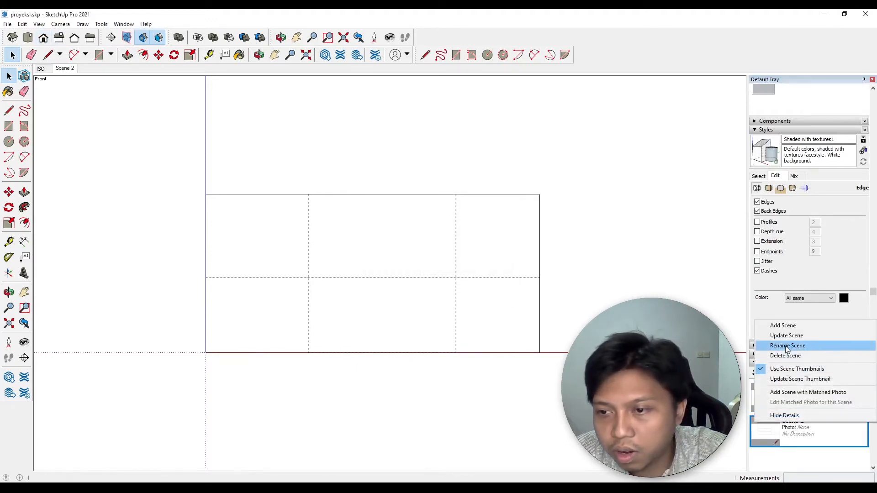
{"action": "left_click", "coordinate": [785, 346]}
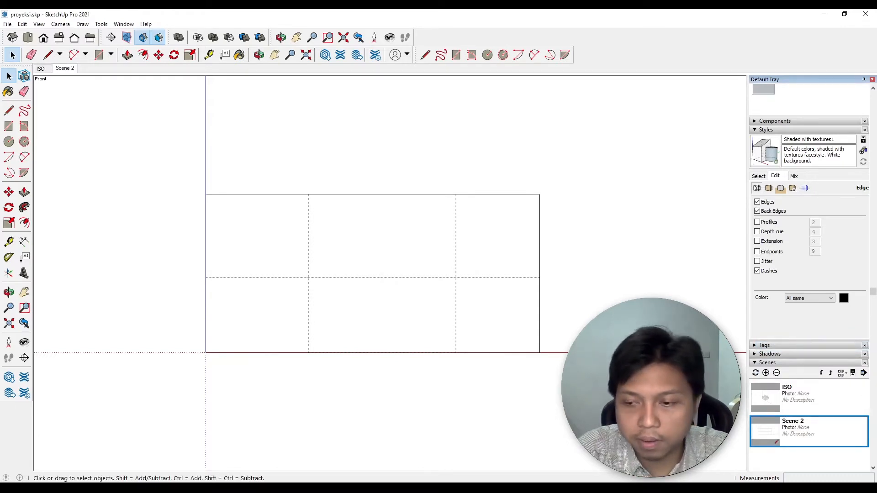
{"action": "type", "text": "Depan"}
{"action": "key", "text": "Return"}
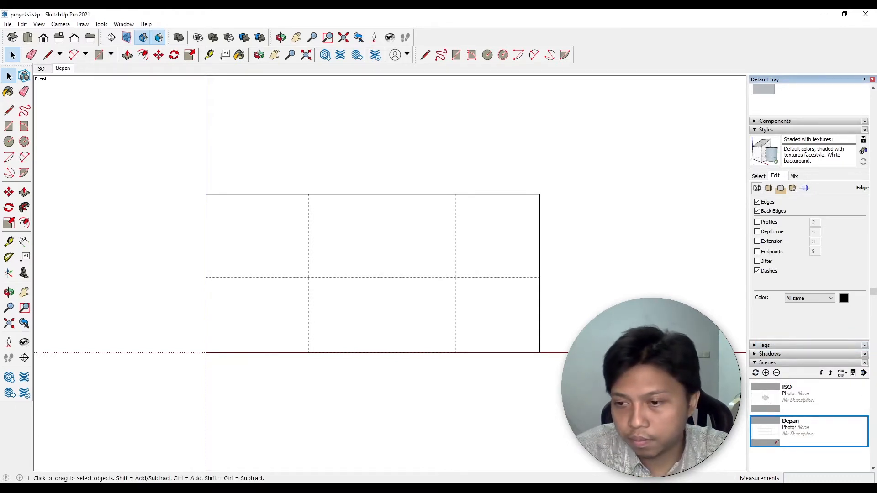
Step: Set the standard right view, save it as a new scene and name the scene "Kanan"
{"action": "left_click", "coordinate": [62, 39]}
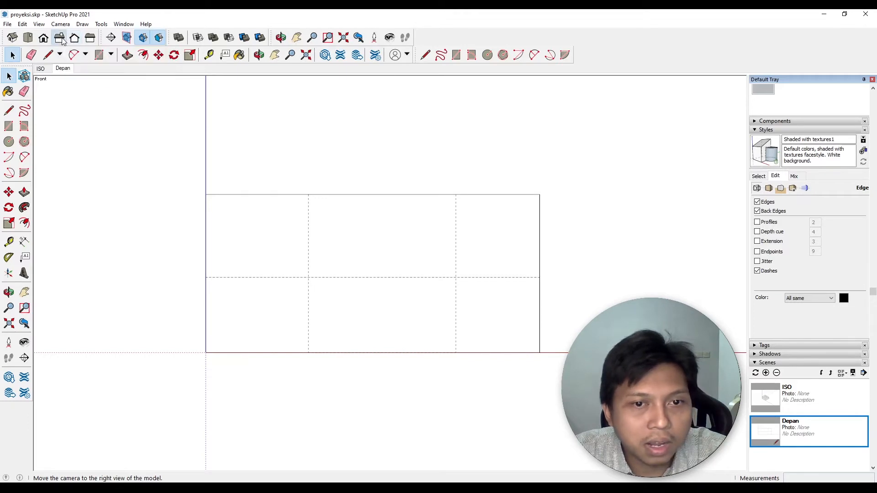
{"action": "left_click", "coordinate": [766, 373]}
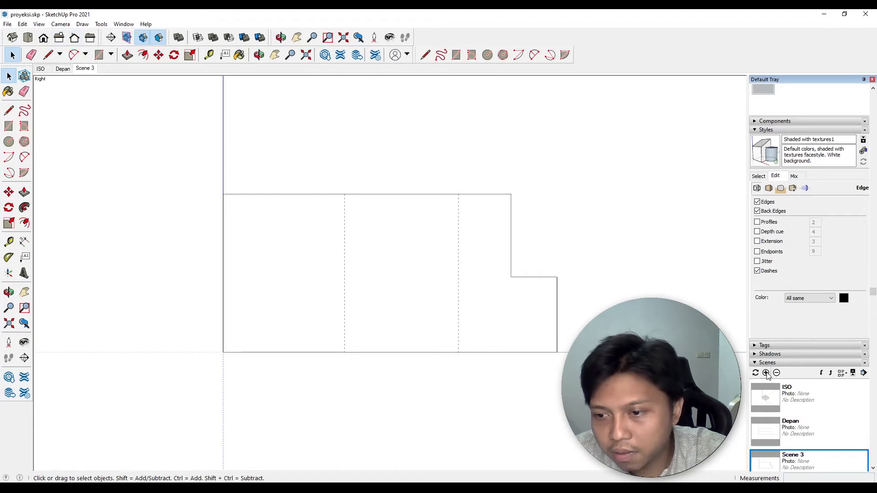
{"action": "right_click", "coordinate": [805, 459]}
{"action": "left_click", "coordinate": [788, 381]}
{"action": "type", "text": "Kanan"}
{"action": "key", "text": "Return"}
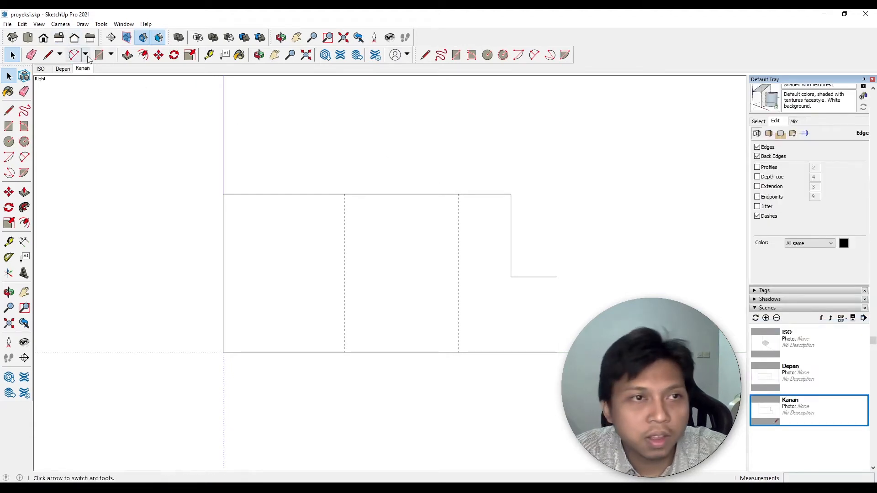
Step: Set the standard top view, save it as a new scene and name the scene "Atas"
{"action": "left_click", "coordinate": [28, 38]}
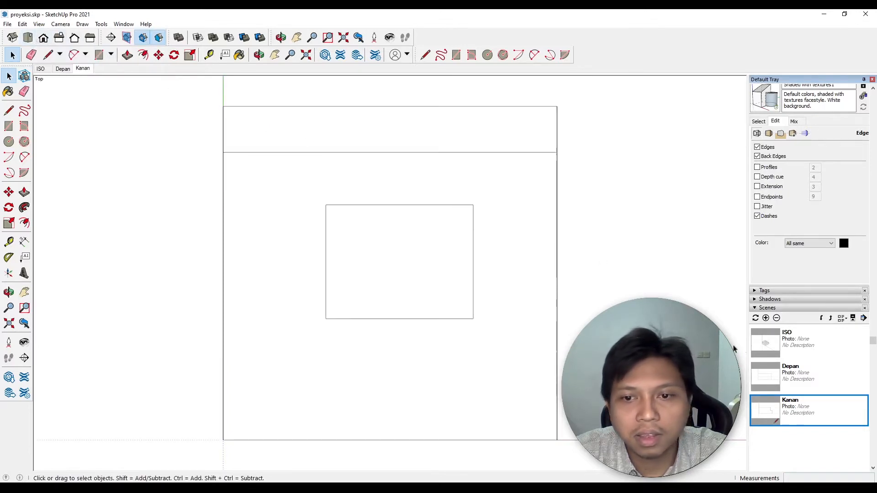
{"action": "left_click", "coordinate": [766, 318]}
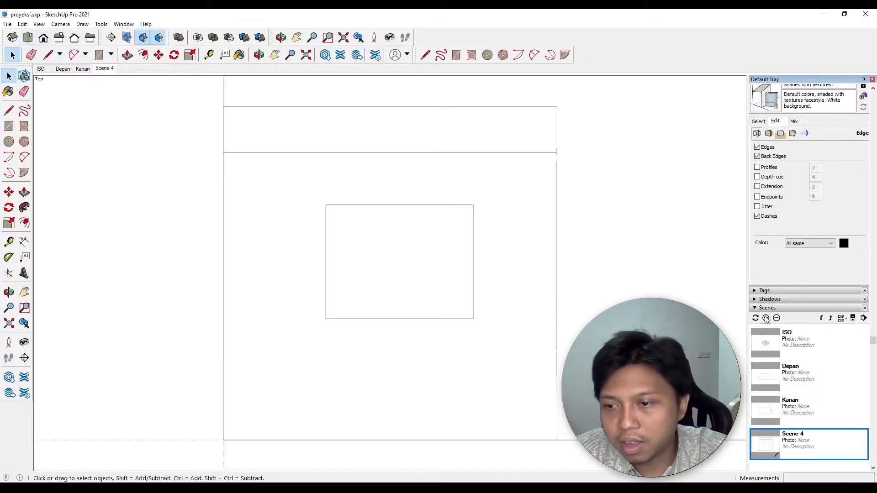
{"action": "right_click", "coordinate": [804, 439]}
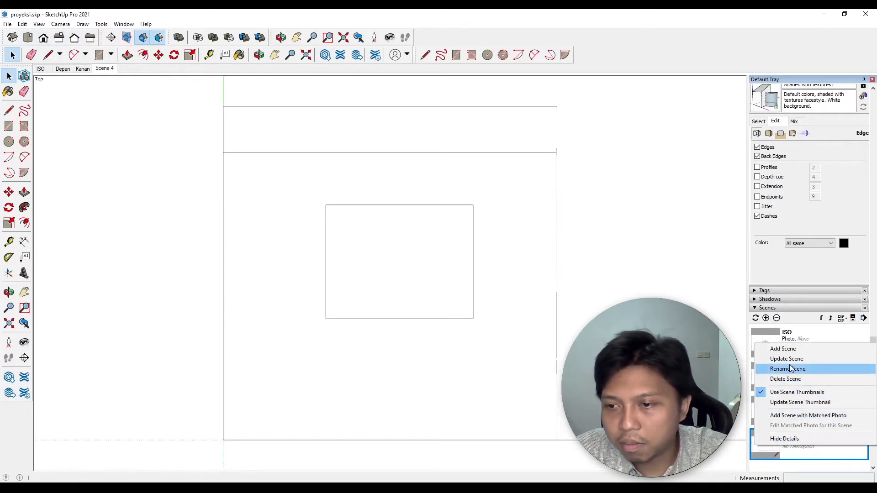
{"action": "left_click", "coordinate": [790, 368]}
{"action": "type", "text": "Atas"}
{"action": "key", "text": "Return"}
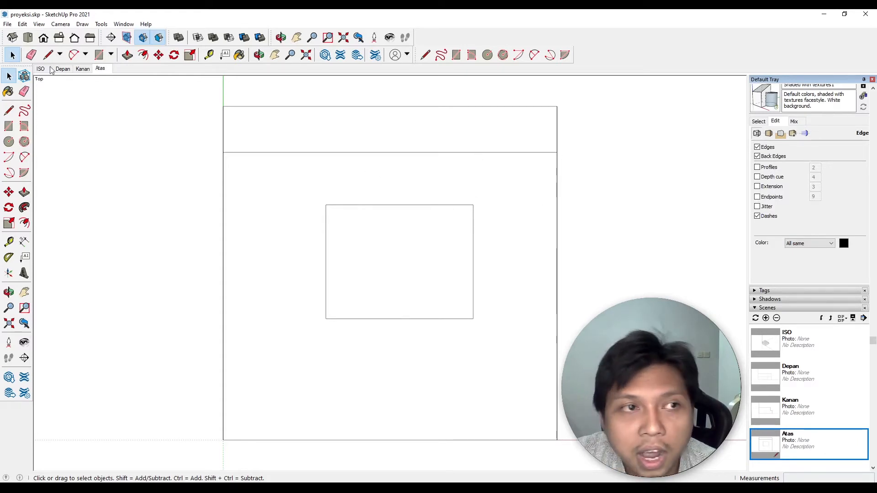
Step: Save the model and send it to LayOut
{"action": "left_click", "coordinate": [8, 23]}
{"action": "left_click", "coordinate": [18, 67]}
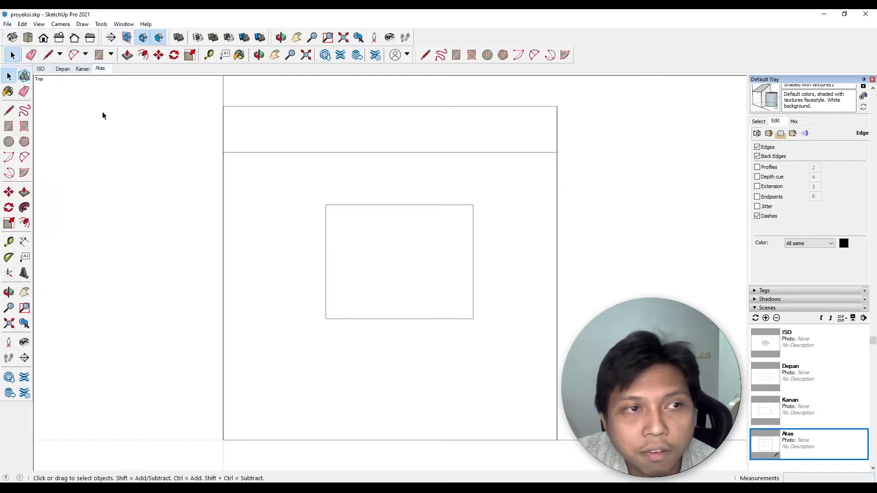
{"action": "left_click", "coordinate": [8, 24]}
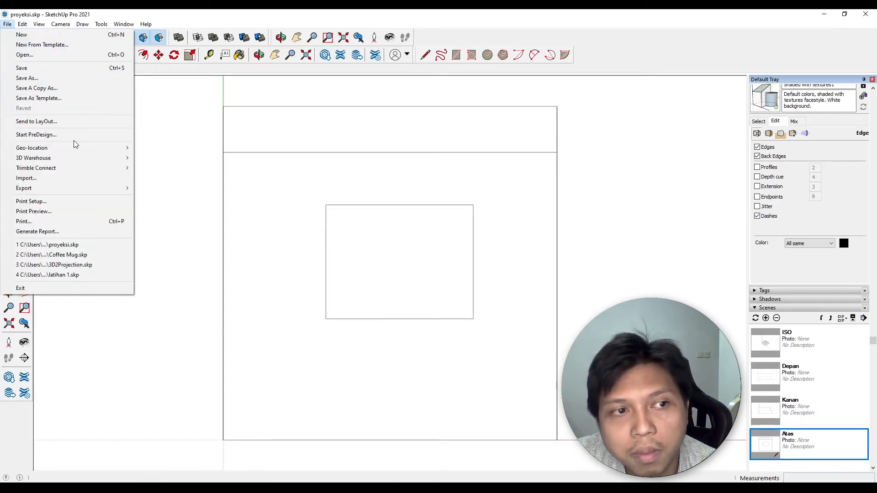
{"action": "left_click", "coordinate": [43, 121]}
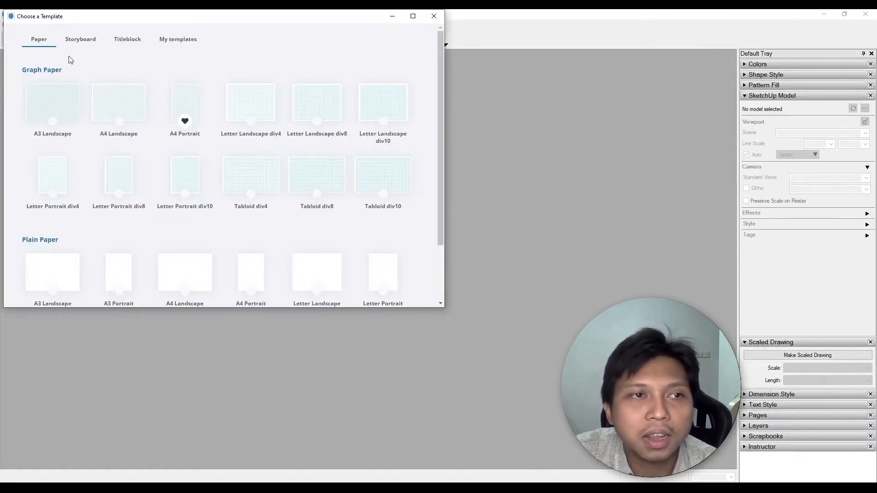
Step: Create the LayOut document from the Contemporary A4 Landscape titleblock template
{"action": "left_click", "coordinate": [129, 45]}
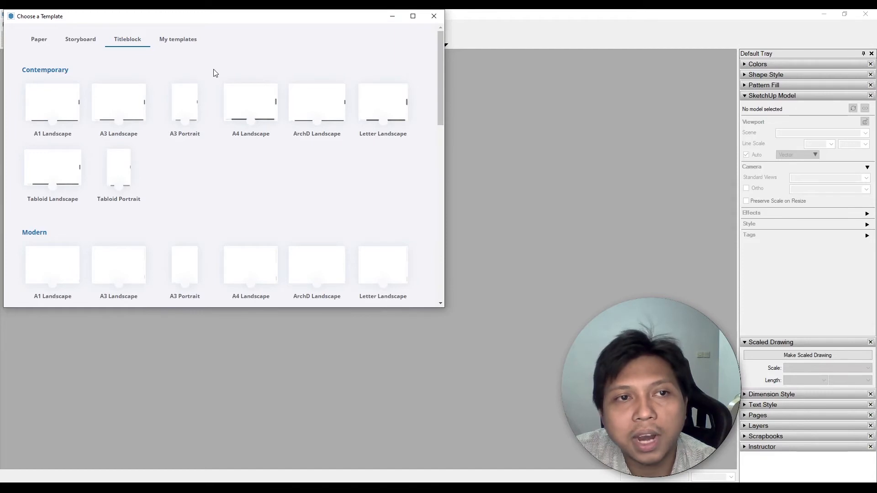
{"action": "left_click", "coordinate": [174, 44]}
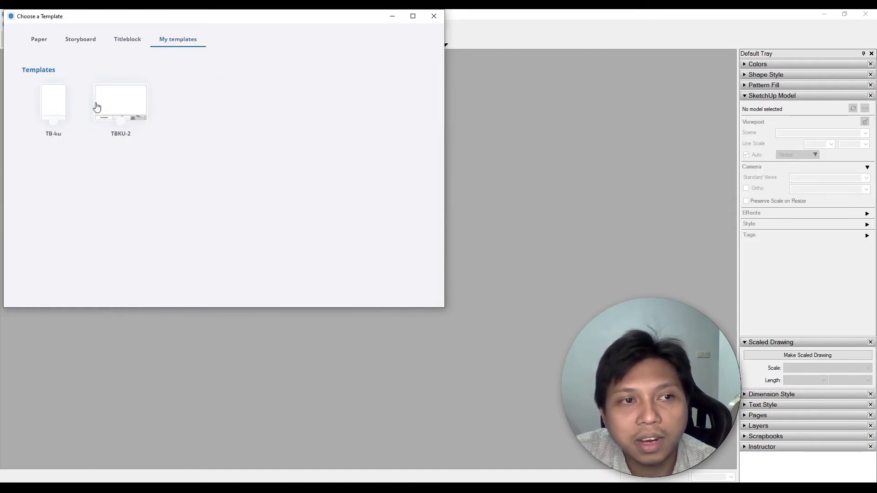
{"action": "left_click", "coordinate": [128, 43]}
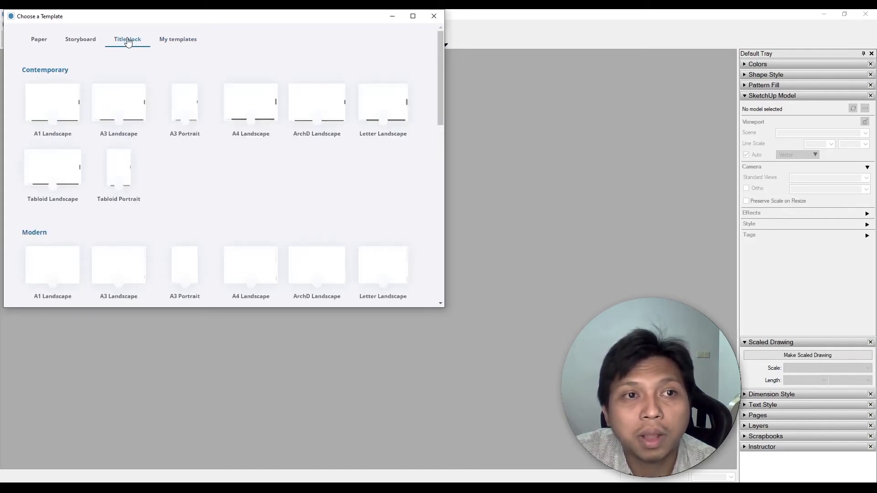
{"action": "left_click", "coordinate": [177, 41]}
{"action": "left_click", "coordinate": [140, 43]}
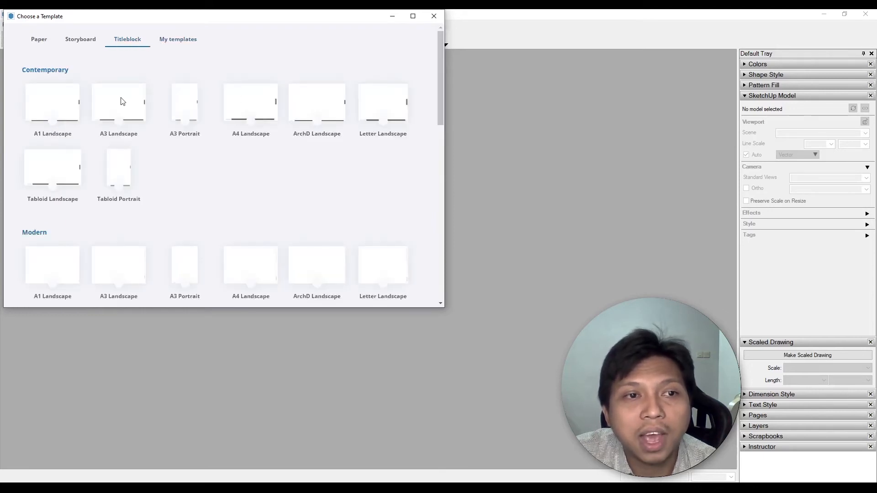
{"action": "double_click", "coordinate": [254, 108]}
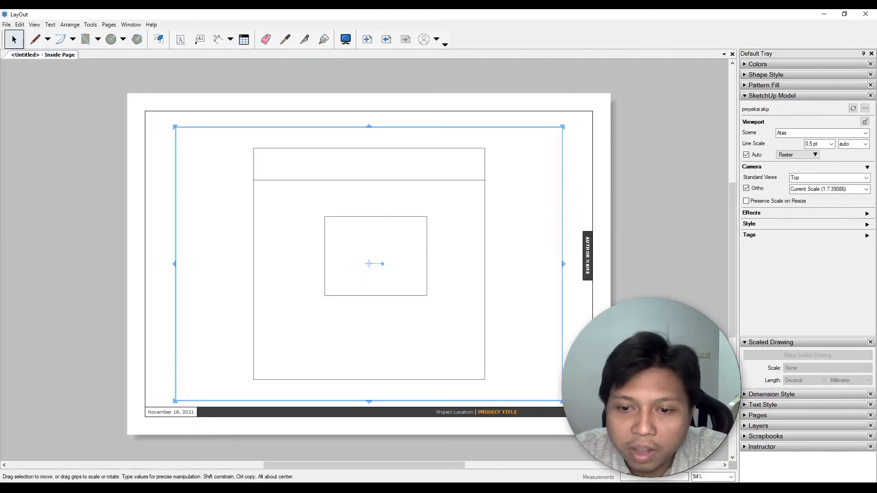
Step: Shrink the "Atas" model viewport to a small, nearly square frame in the page's upper-left corner
{"action": "left_click_drag", "start_coordinate": [561, 400], "coordinate": [452, 304]}
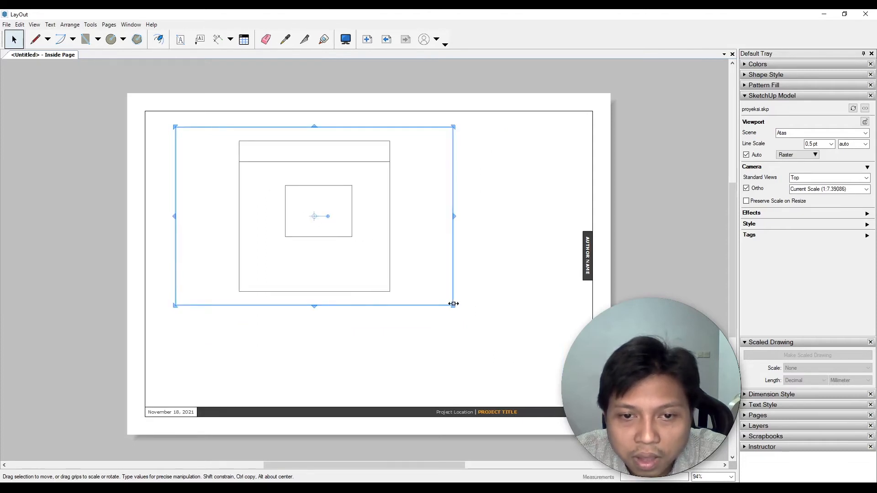
{"action": "left_click_drag", "start_coordinate": [453, 303], "coordinate": [361, 246]}
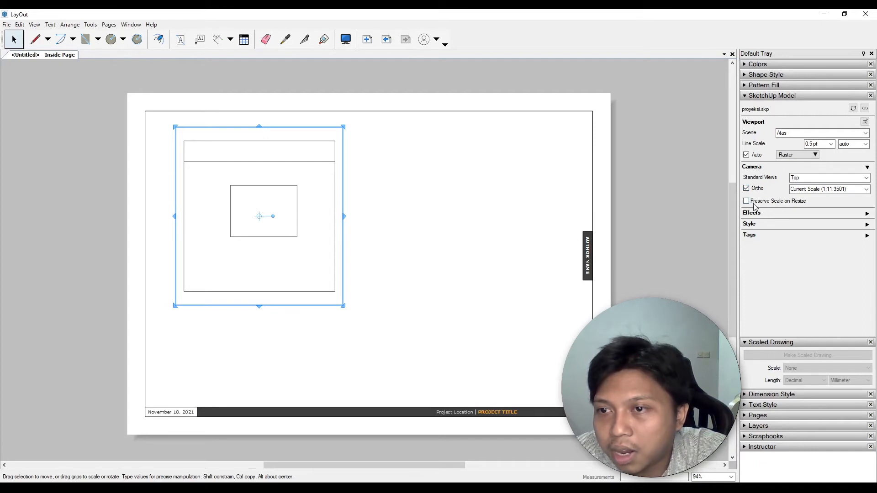
{"action": "left_click_drag", "start_coordinate": [344, 305], "coordinate": [289, 215]}
{"action": "left_click_drag", "start_coordinate": [258, 170], "coordinate": [297, 209]}
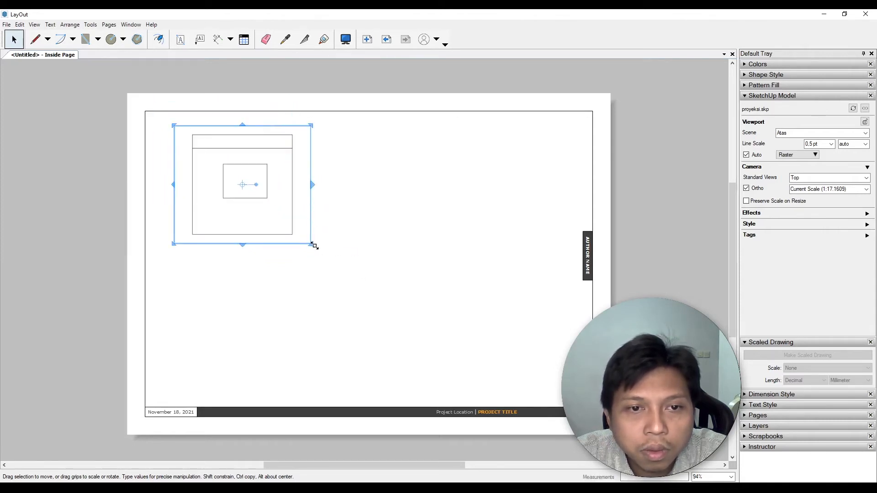
{"action": "left_click_drag", "start_coordinate": [309, 240], "coordinate": [259, 206]}
{"action": "left_click_drag", "start_coordinate": [258, 205], "coordinate": [258, 206]}
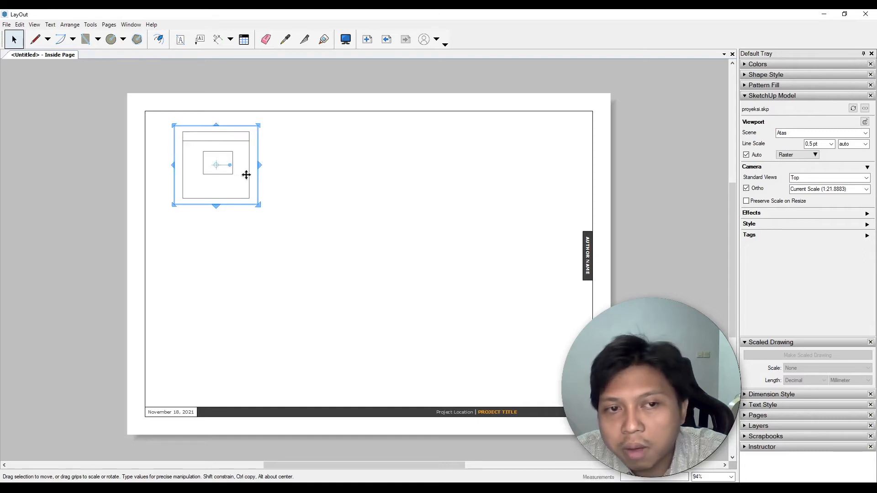
Step: Enable Preserve Scale on Resize for the top-view viewport and enlarge its frame slightly
{"action": "left_click", "coordinate": [746, 201]}
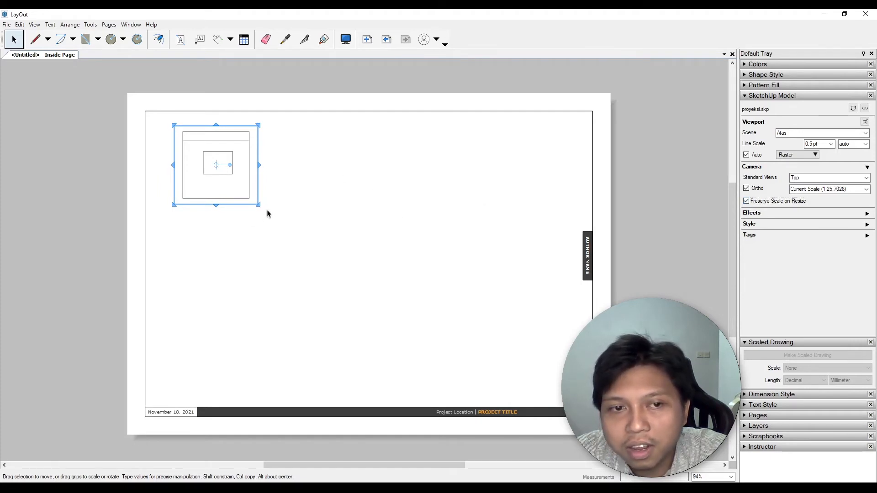
{"action": "mouse_move", "coordinate": [257, 205]}
{"action": "left_mouse_down"}
{"action": "mouse_move", "coordinate": [327, 252]}
{"action": "mouse_move", "coordinate": [261, 208]}
{"action": "left_mouse_up"}
{"action": "left_click", "coordinate": [299, 197]}
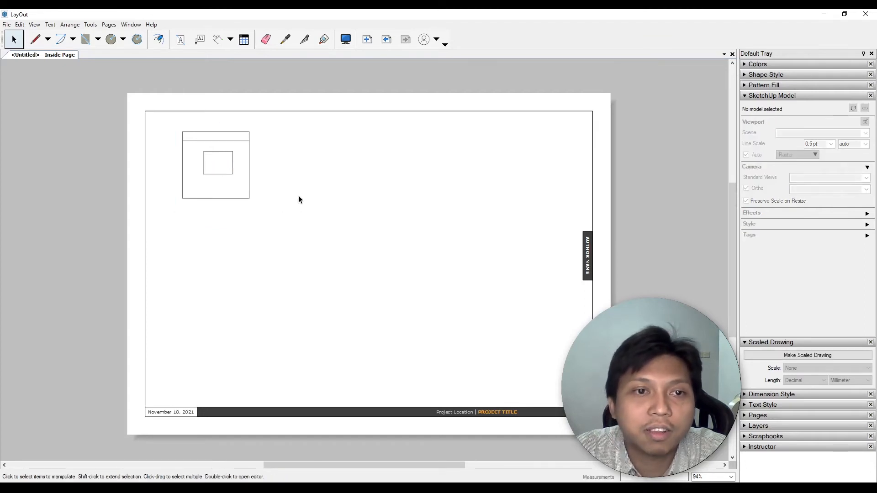
Step: Copy the top-view viewport about 83 mm straight down the page, keeping it vertically aligned with the original
{"action": "key", "text": "ctrl+z"}
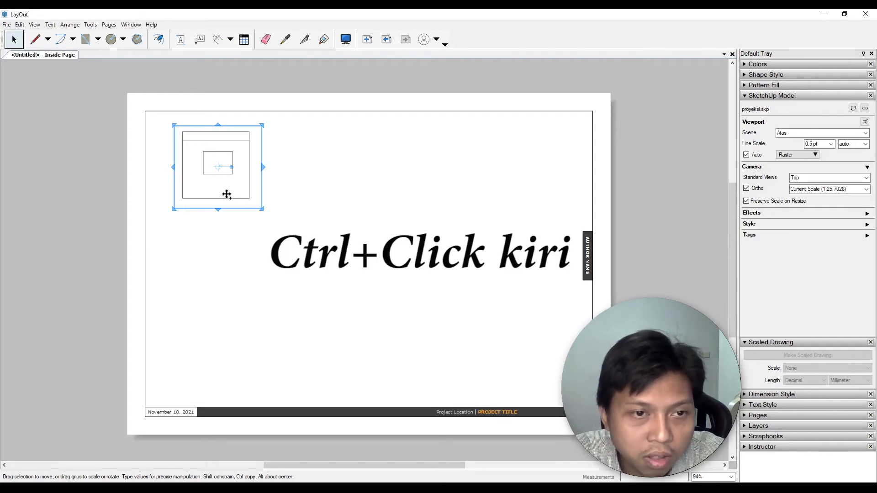
{"action": "left_click_drag", "start_coordinate": [227, 194], "coordinate": [215, 322], "text": "ctrl"}
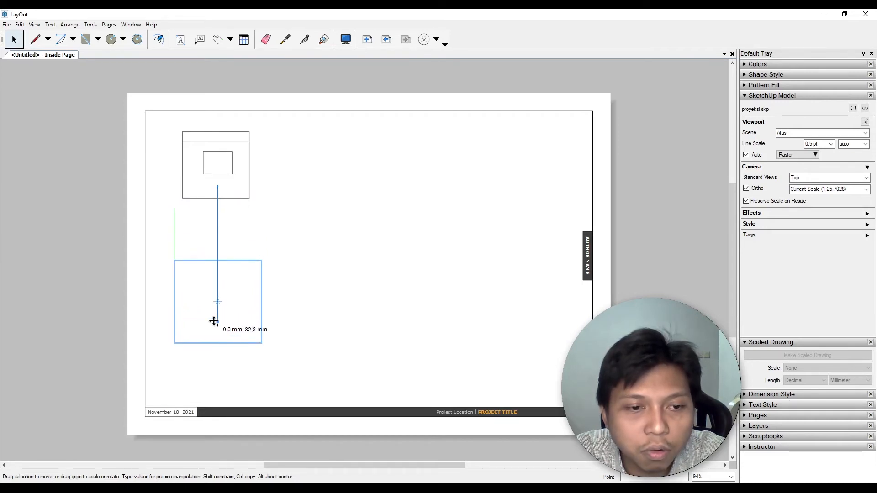
{"action": "left_click_drag", "start_coordinate": [214, 322], "coordinate": [215, 321], "text": "ctrl"}
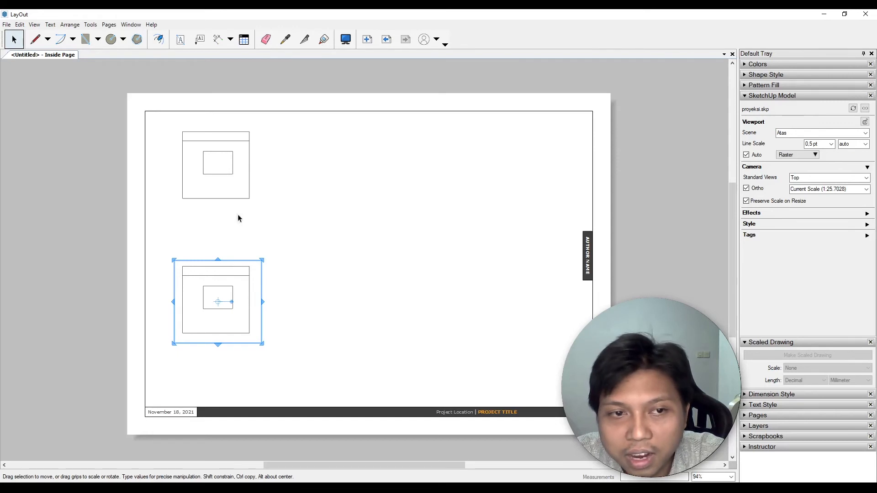
{"action": "left_click", "coordinate": [228, 178]}
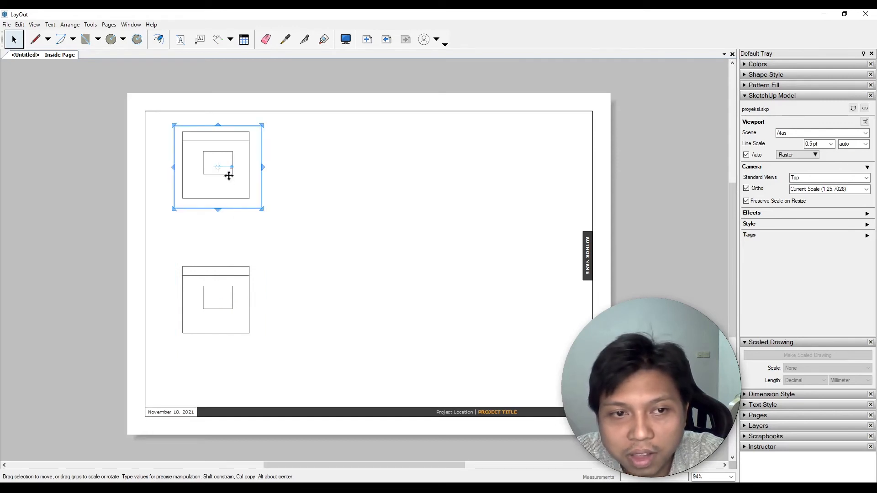
Step: Assign the "Depan" scene to the copied viewport below the top view
{"action": "left_click", "coordinate": [239, 280]}
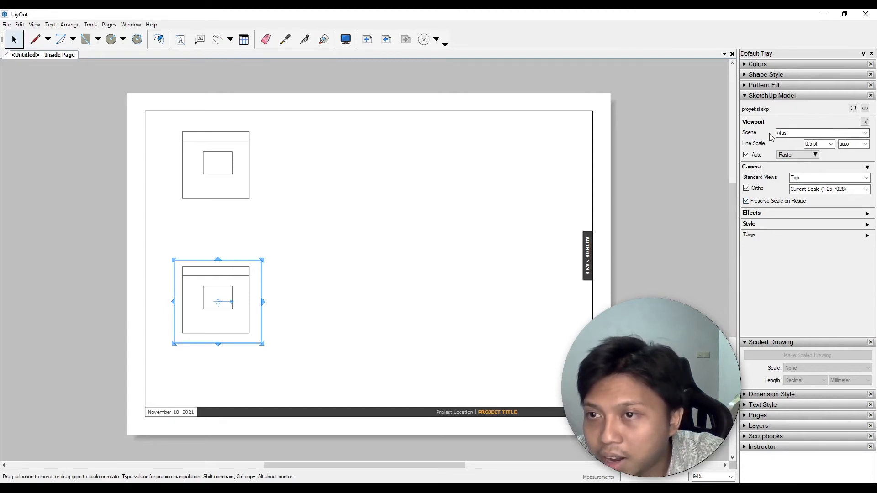
{"action": "left_click", "coordinate": [843, 134]}
{"action": "left_click", "coordinate": [865, 134]}
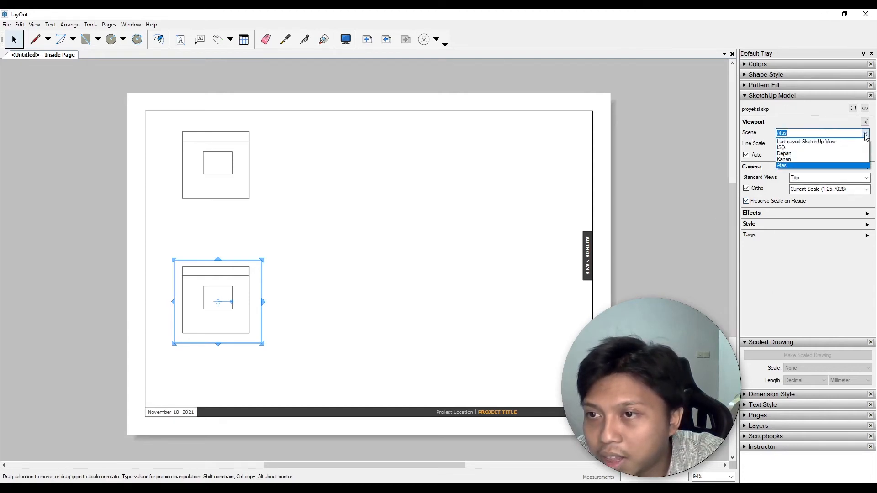
{"action": "left_click", "coordinate": [804, 154]}
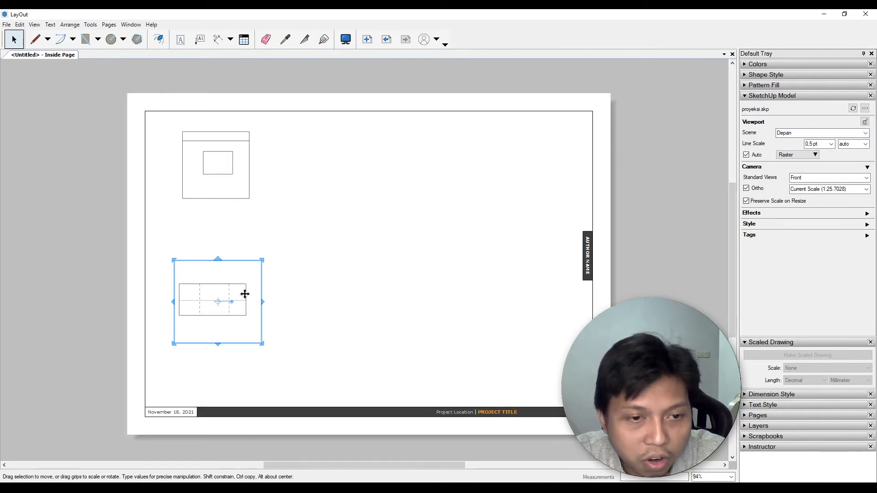
Step: Copy the front-view viewport about 102 mm horizontally to its right and assign the "Kanan" scene to the copy
{"action": "left_click_drag", "start_coordinate": [245, 295], "coordinate": [410, 298]}
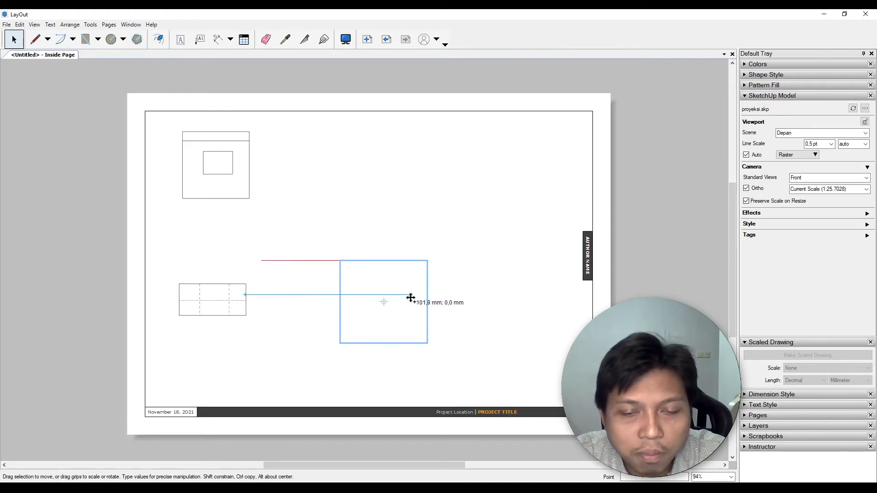
{"action": "left_click_drag", "start_coordinate": [411, 298], "coordinate": [411, 298]}
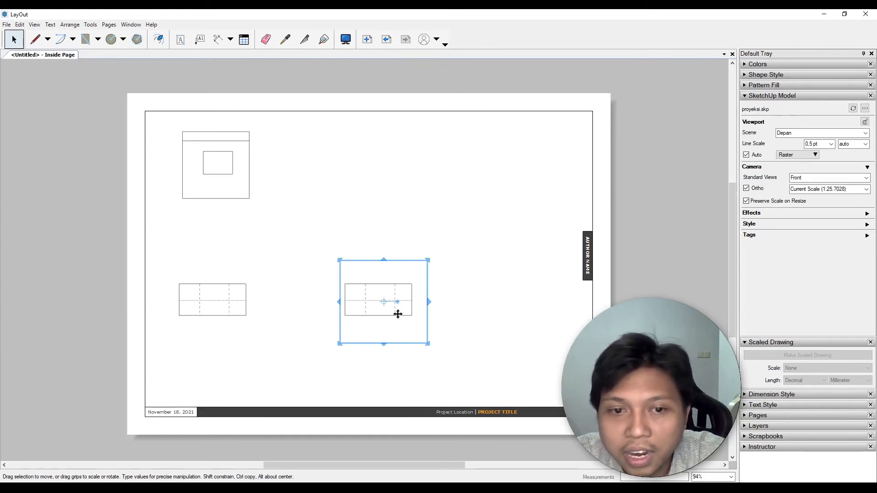
{"action": "left_click", "coordinate": [864, 133]}
{"action": "left_click", "coordinate": [795, 159]}
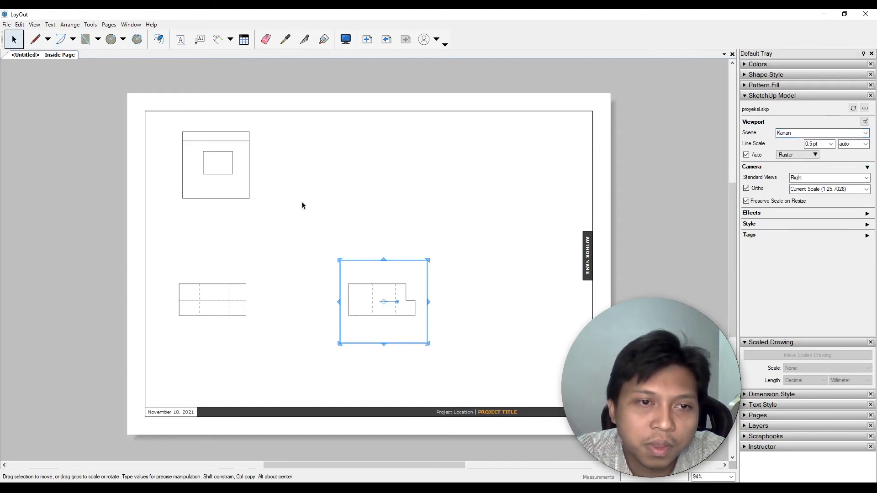
{"action": "left_click", "coordinate": [325, 226]}
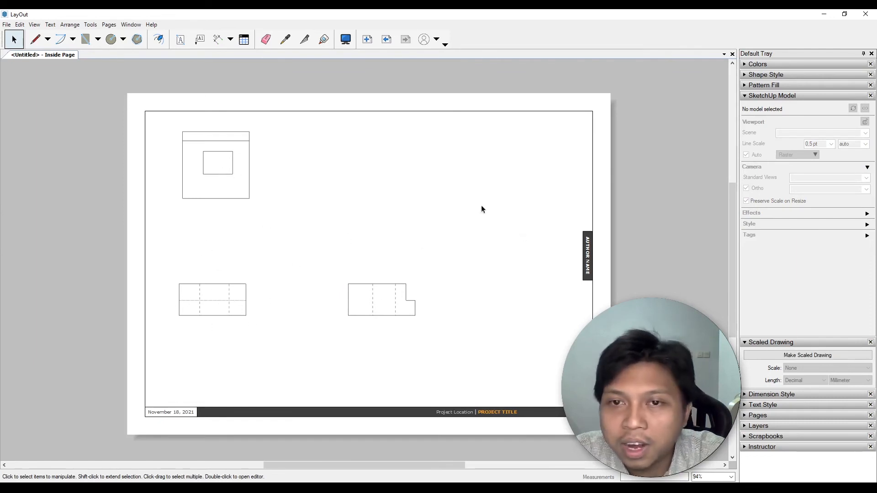
Step: Copy the top-view viewport horizontally to the space above the side view and assign the "ISO" scene to the copy
{"action": "left_click", "coordinate": [221, 182]}
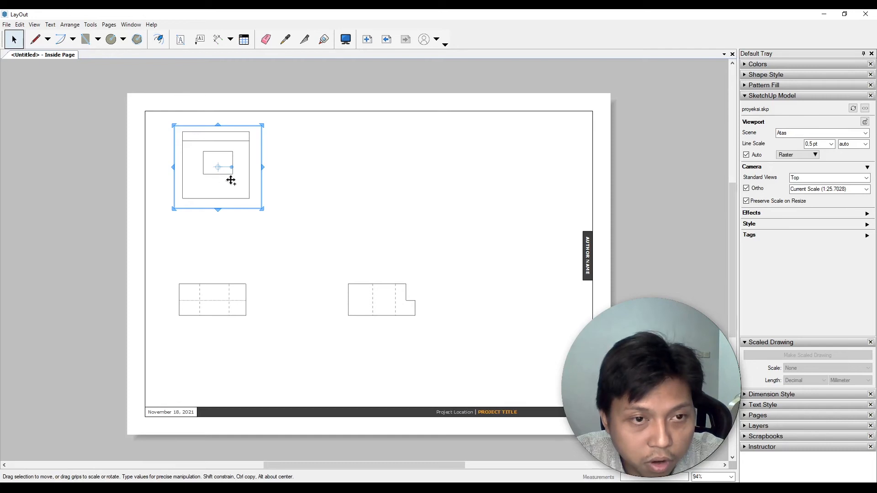
{"action": "left_click_drag", "start_coordinate": [245, 172], "coordinate": [427, 172], "text": "ctrl"}
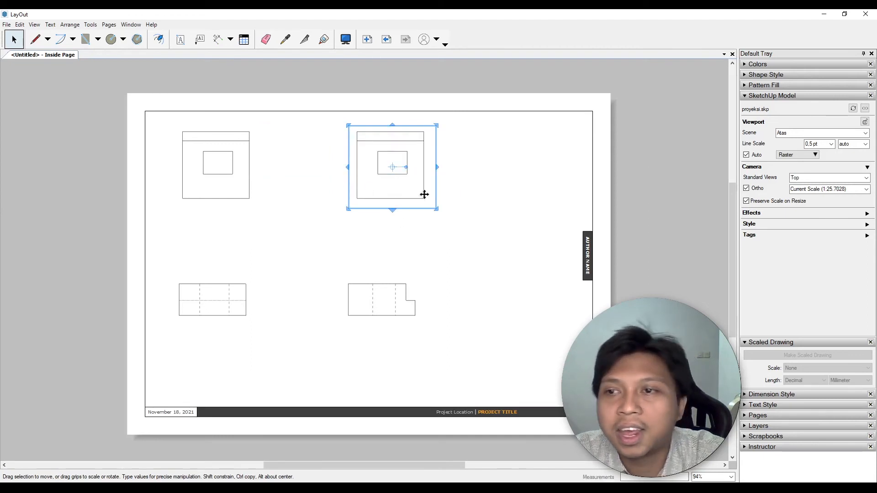
{"action": "left_click", "coordinate": [865, 132]}
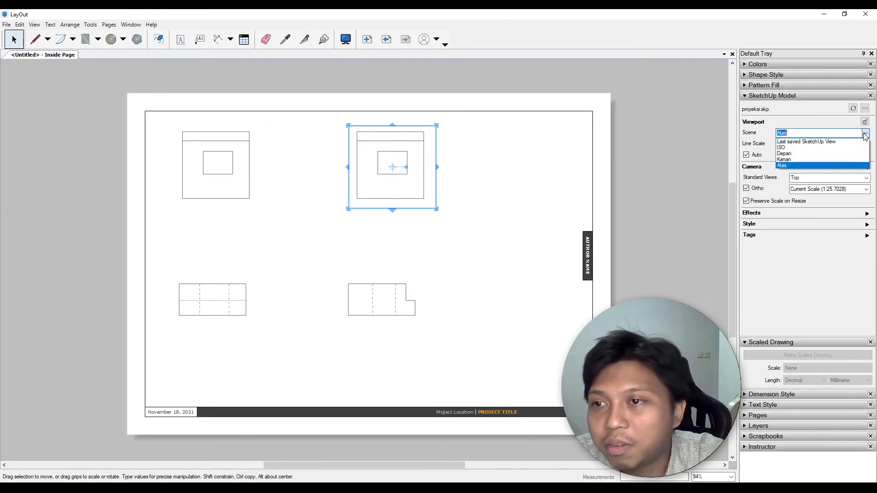
{"action": "left_click", "coordinate": [792, 148]}
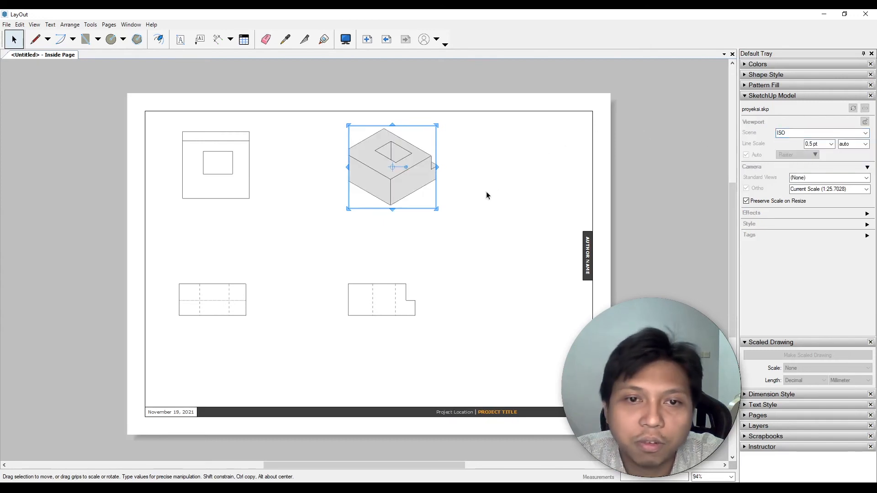
{"action": "left_click", "coordinate": [498, 202]}
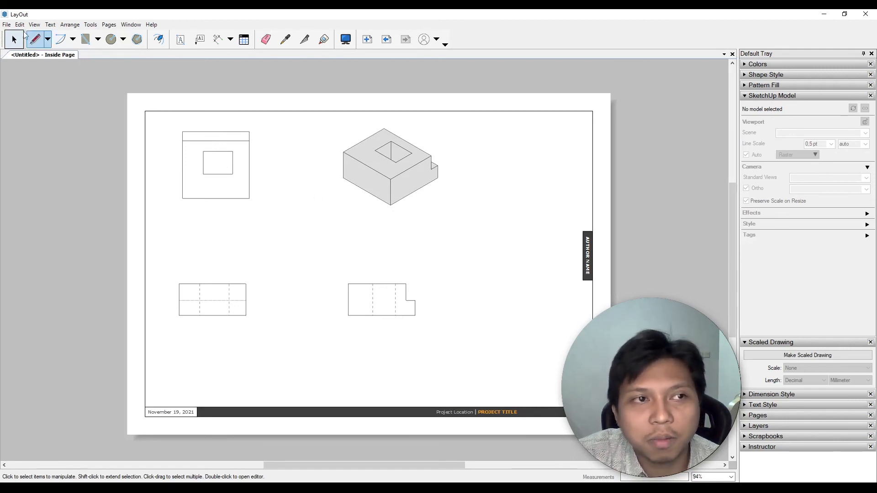
{"action": "left_click", "coordinate": [6, 24]}
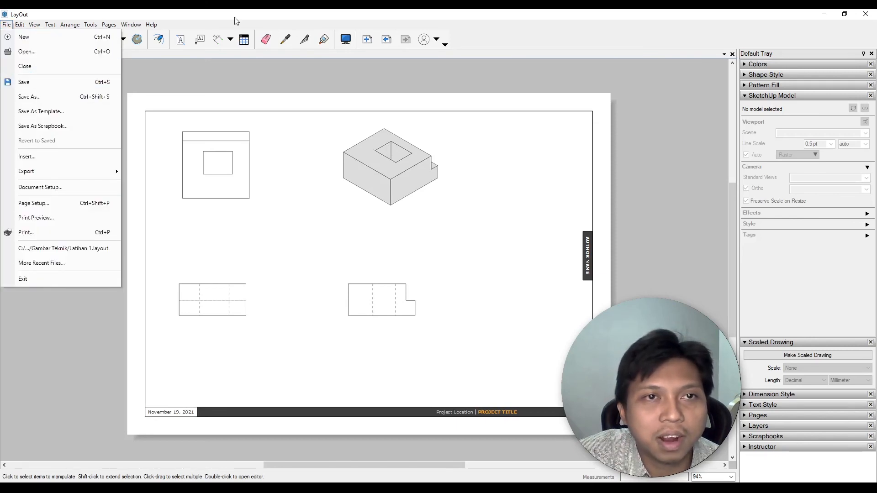
{"action": "key", "text": "Escape"}
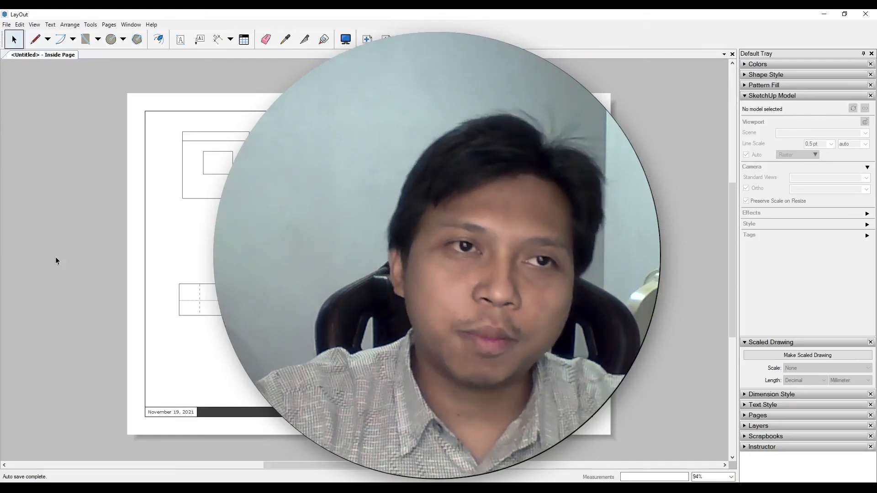